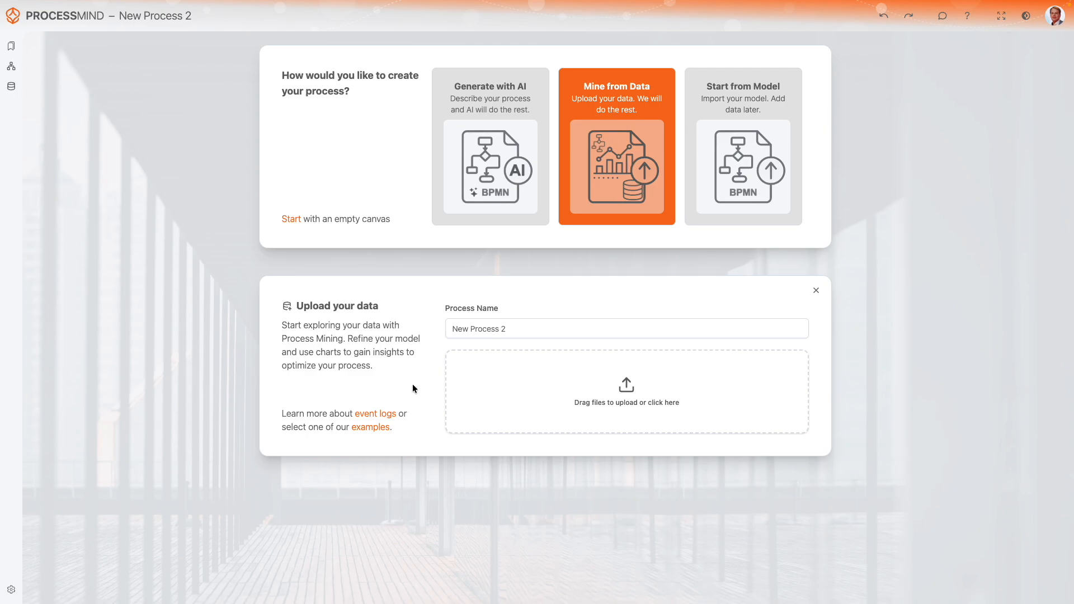
- Upload Order-Management.csv as the data source for the process, and open the processed dataset
click(636, 399)
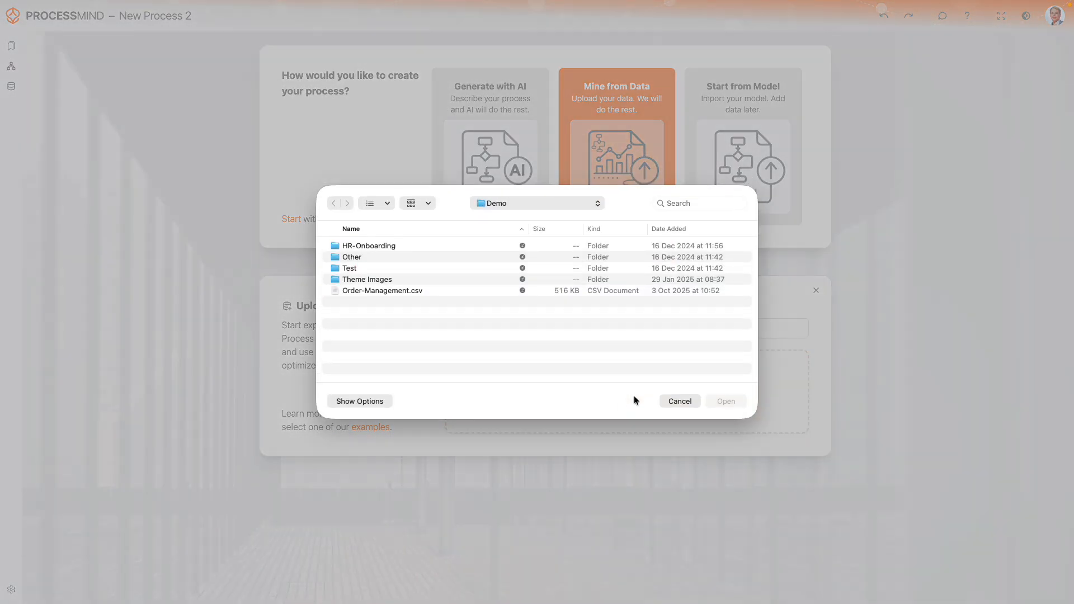
click(391, 291)
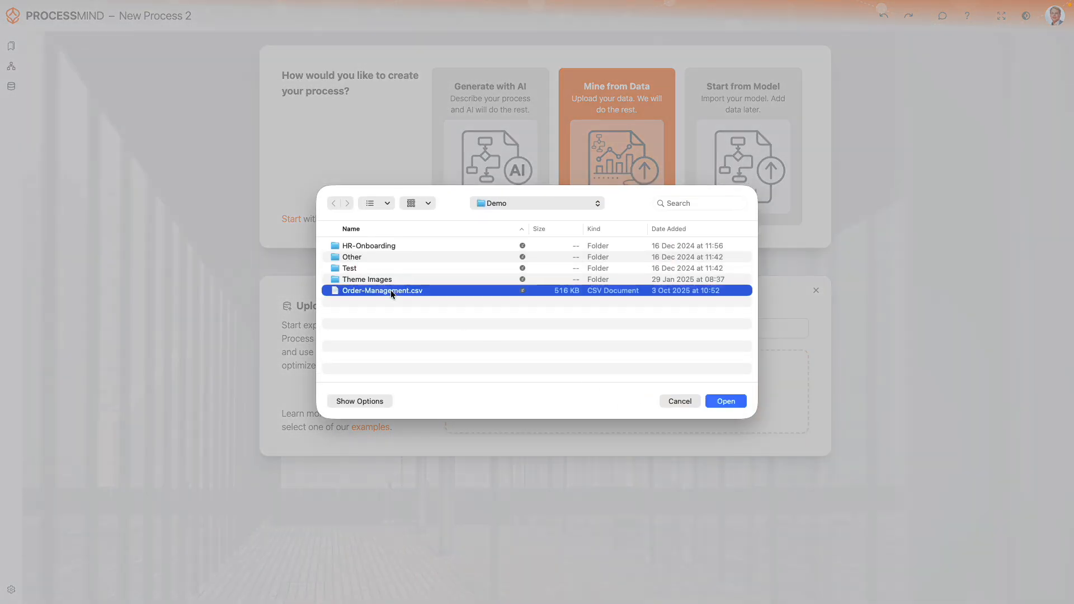
click(720, 401)
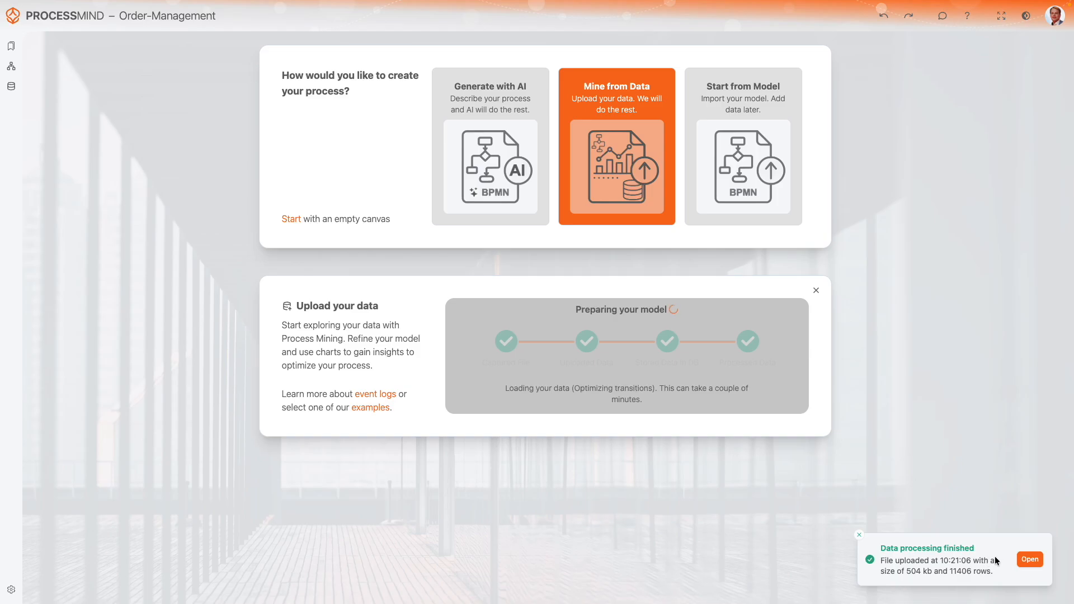
click(1030, 560)
click(1029, 560)
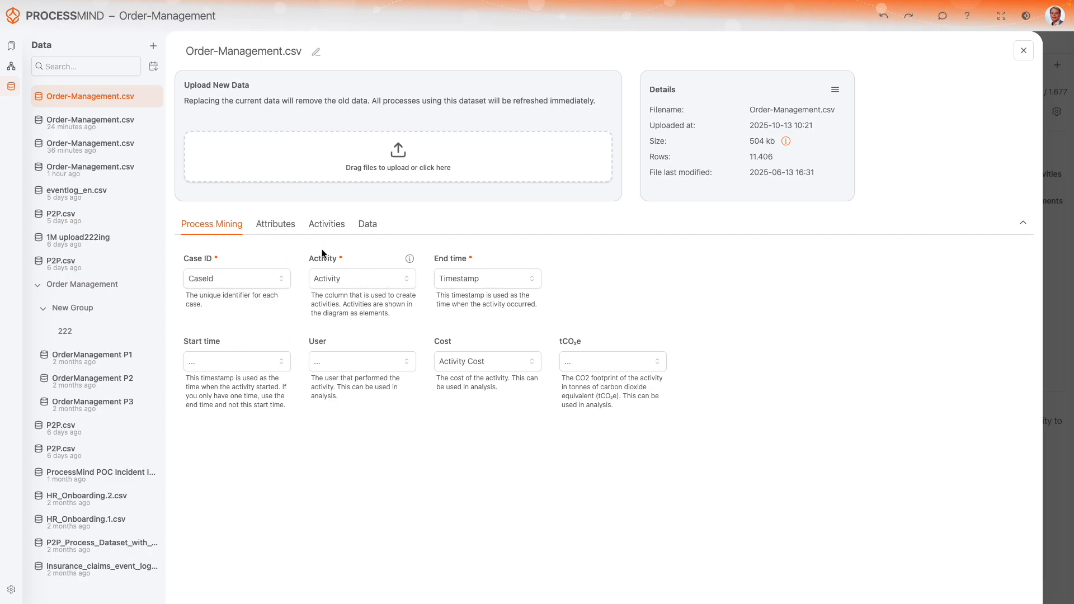
- Review the dataset's attributes, activities and imported data rows, and return to the process map
click(277, 225)
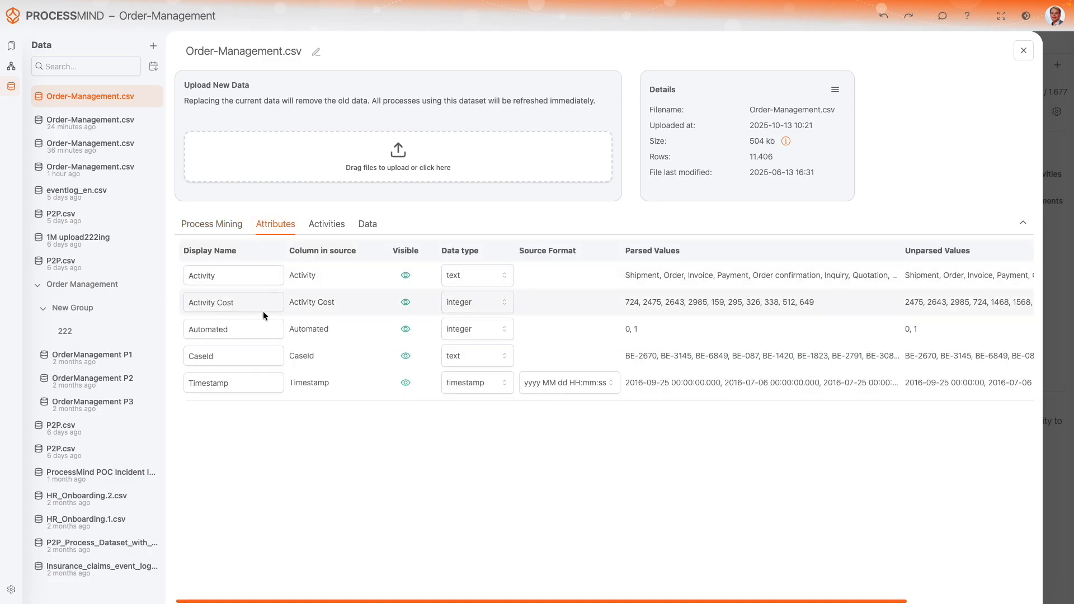
click(335, 224)
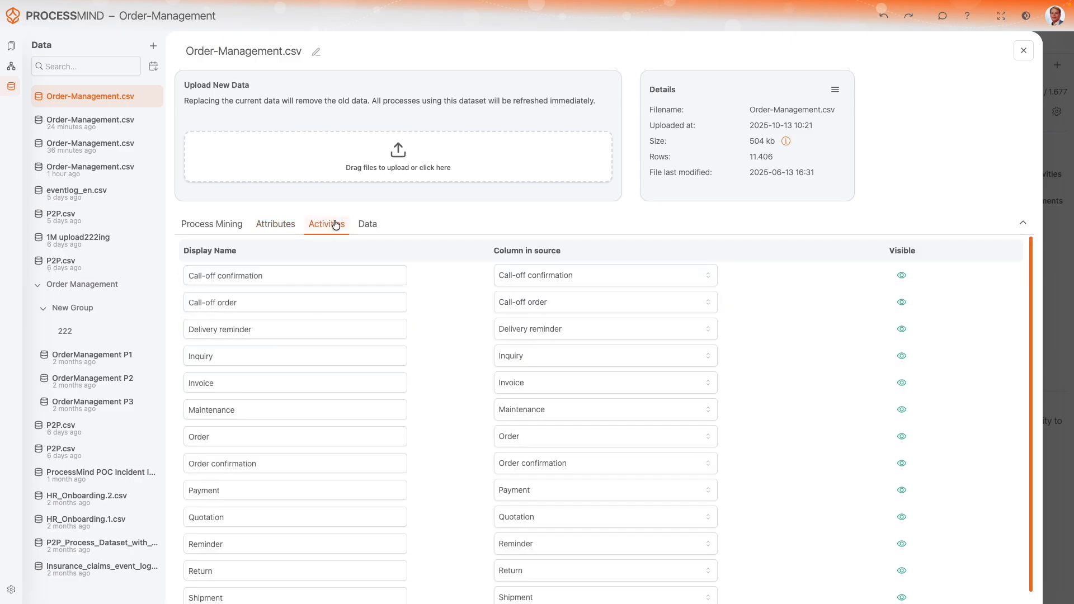
scroll(442, 336, down, 1)
scroll(442, 338, up, 1)
click(901, 437)
click(902, 278)
click(369, 227)
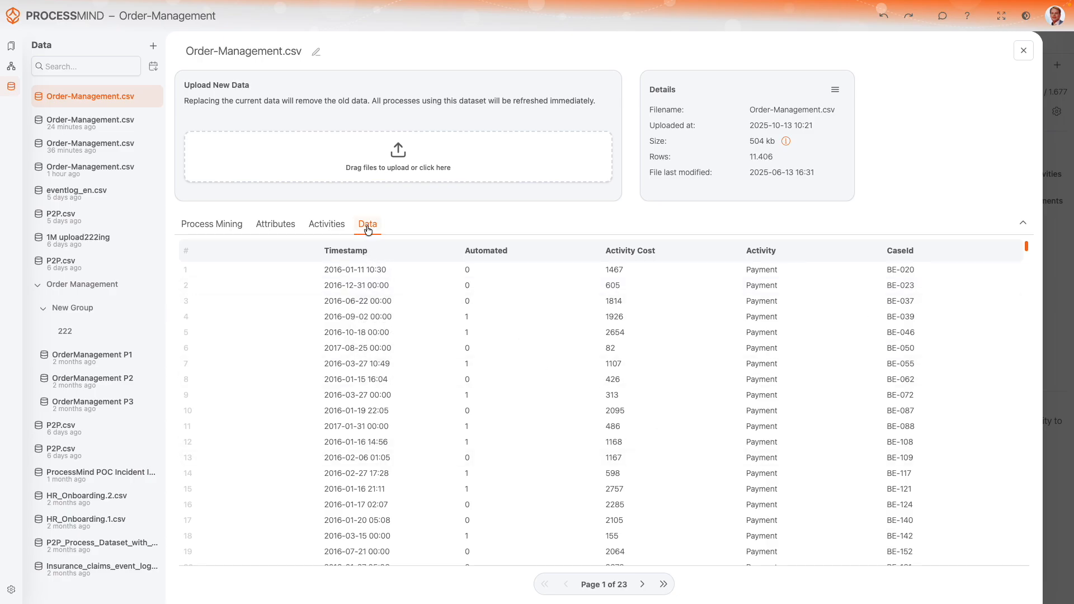
click(1024, 50)
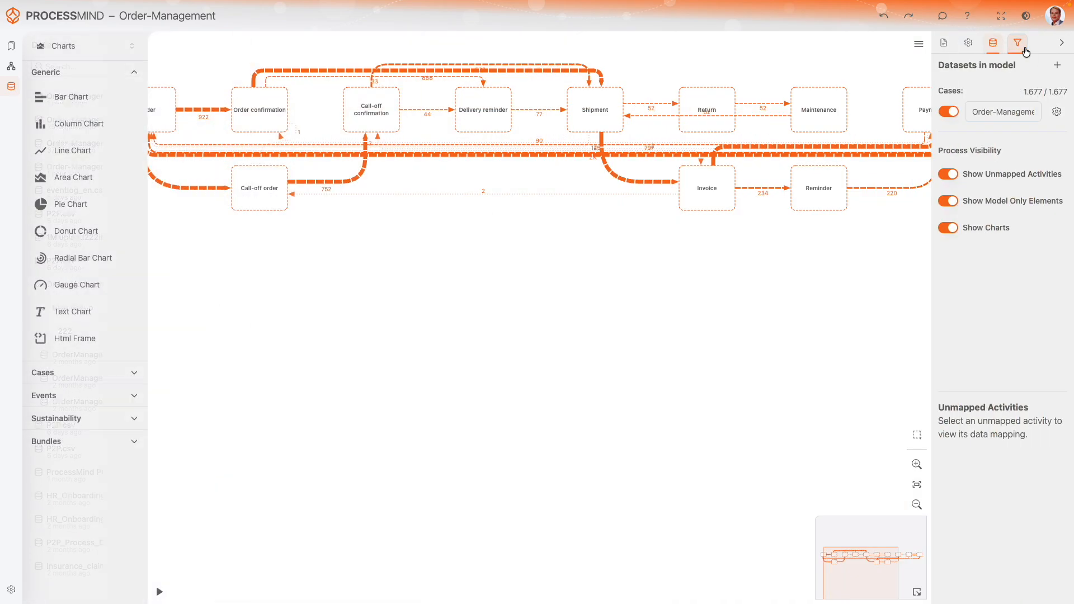
- Fit the whole process map in view, and reduce the Process Detail Level filter to 0%
click(595, 257)
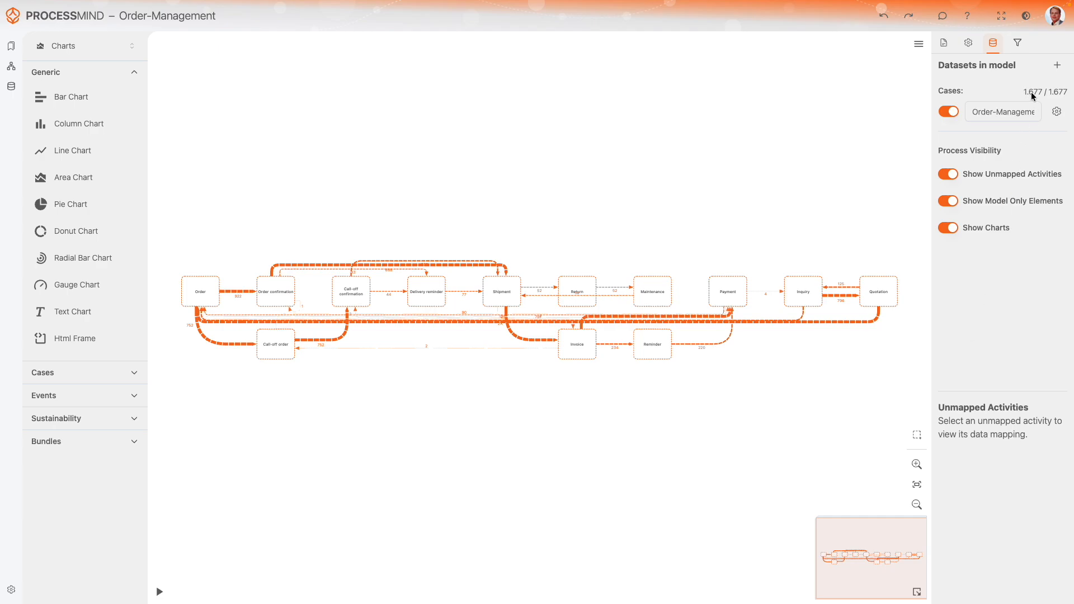
click(1018, 44)
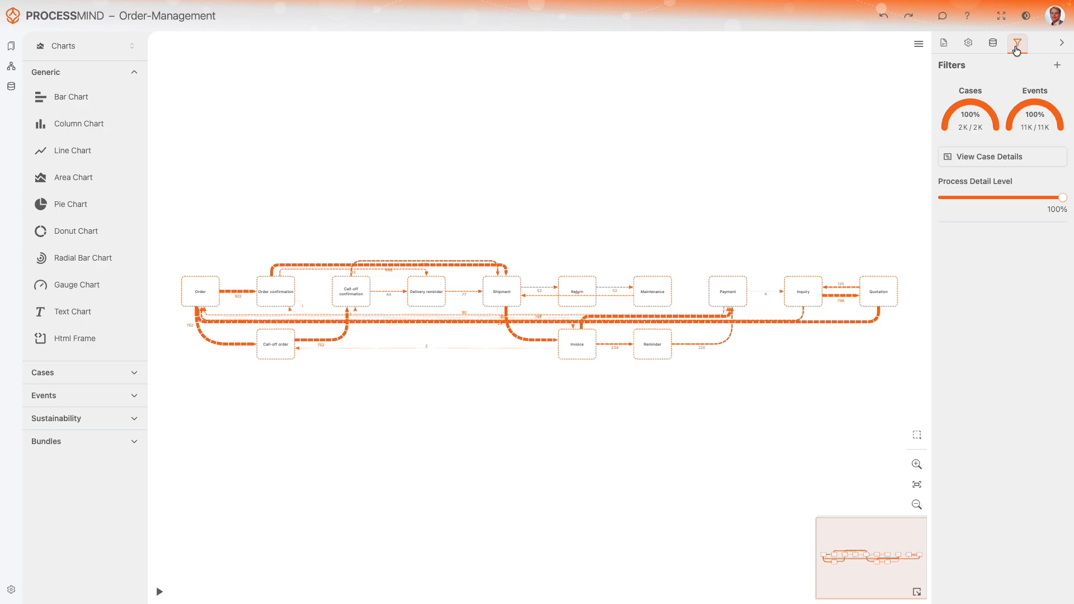
mouse_move(979, 94)
drag(1063, 199, 941, 190)
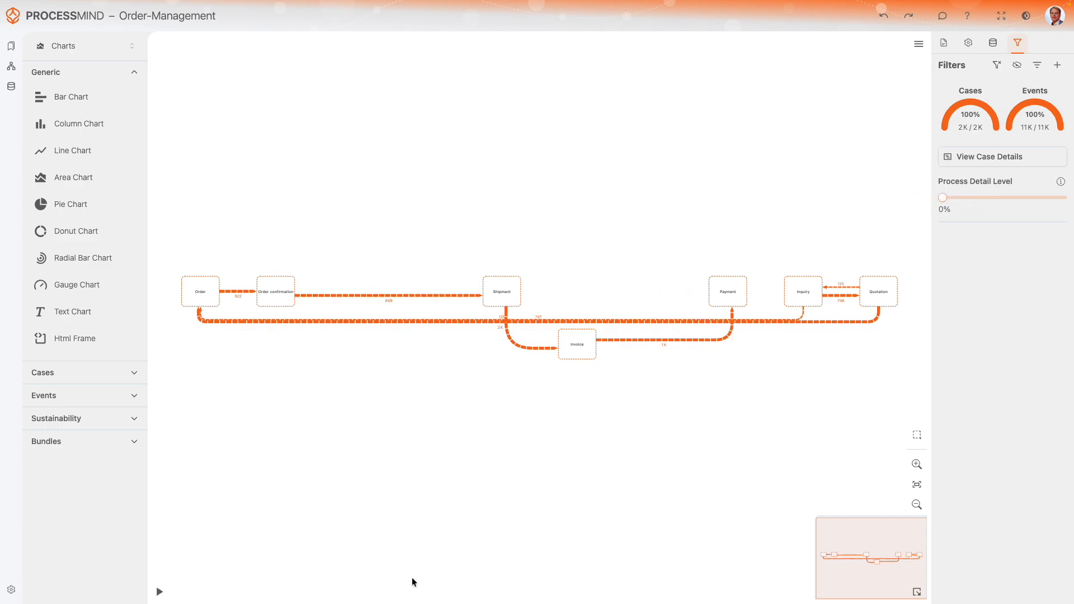
- Rearrange the mined activities into a vertical column running Order, Order confirmation, Shipment, Invoice and Payment from top to bottom
drag(339, 434, 346, 386)
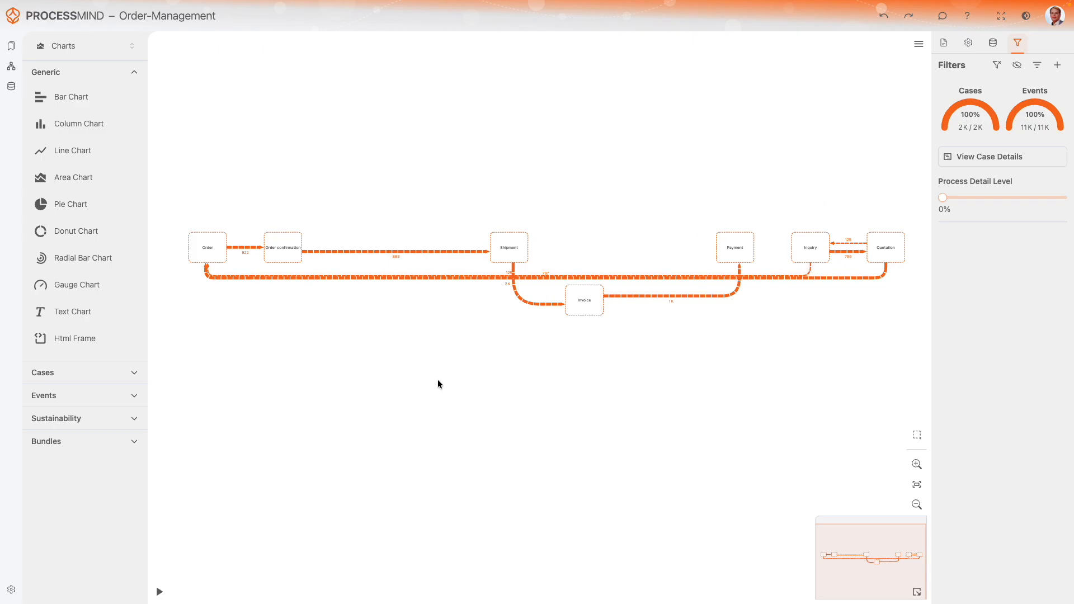
drag(733, 249, 248, 541)
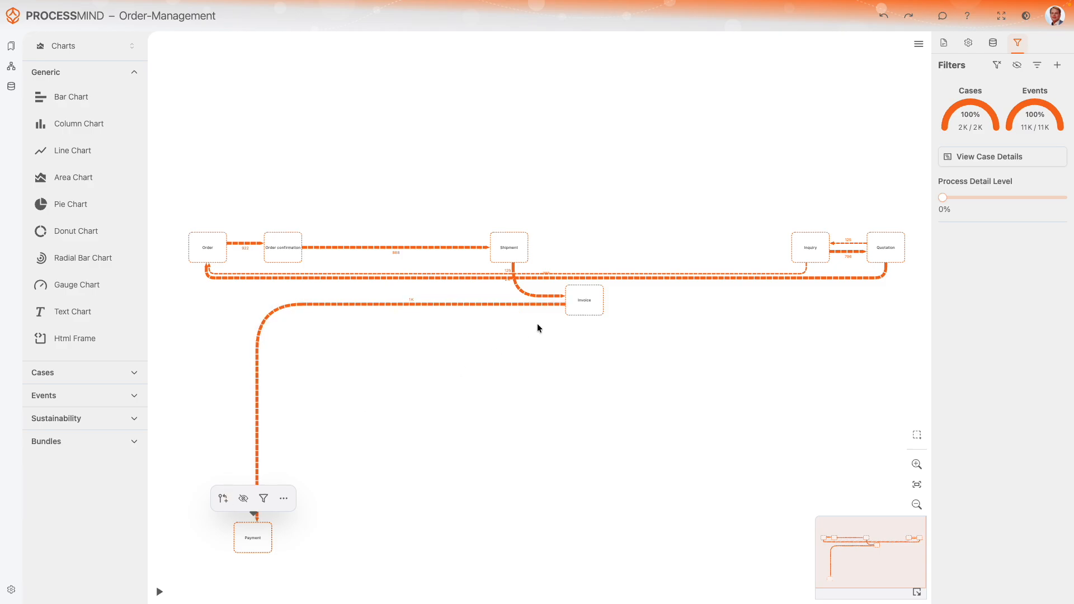
drag(578, 300, 254, 481)
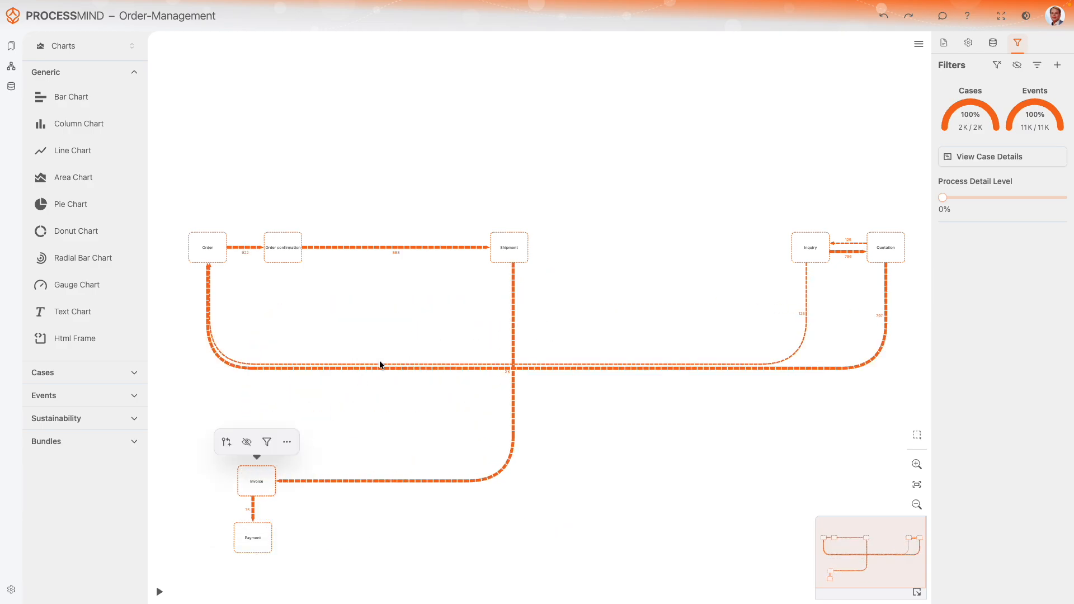
drag(498, 259, 268, 415)
drag(283, 247, 257, 359)
drag(212, 258, 257, 292)
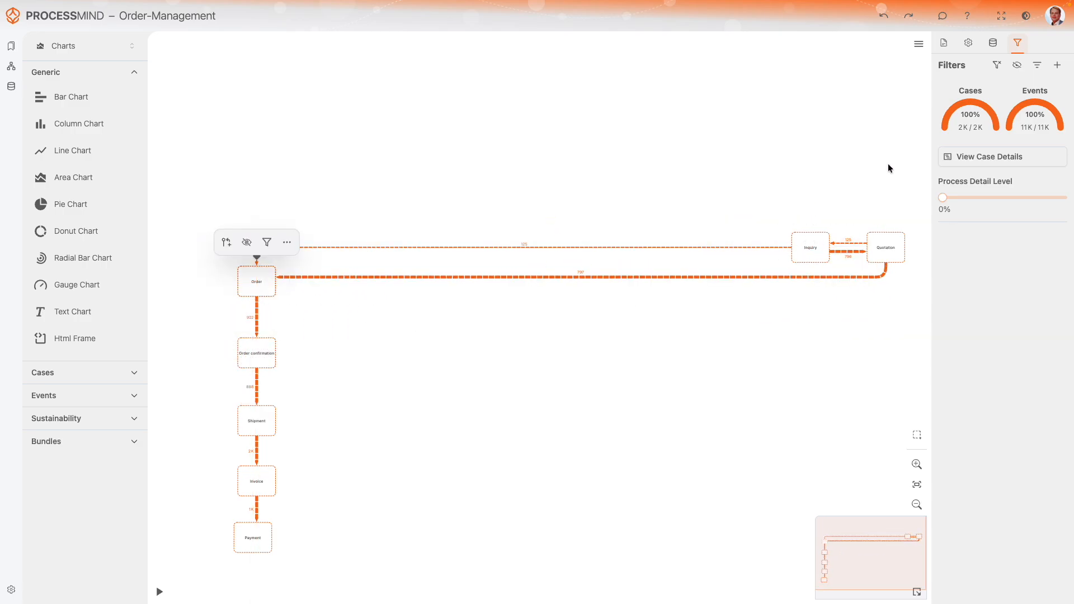
- Place Inquiry above Order and Quotation to the right between them, and align Payment with the vertical column
drag(822, 240, 263, 149)
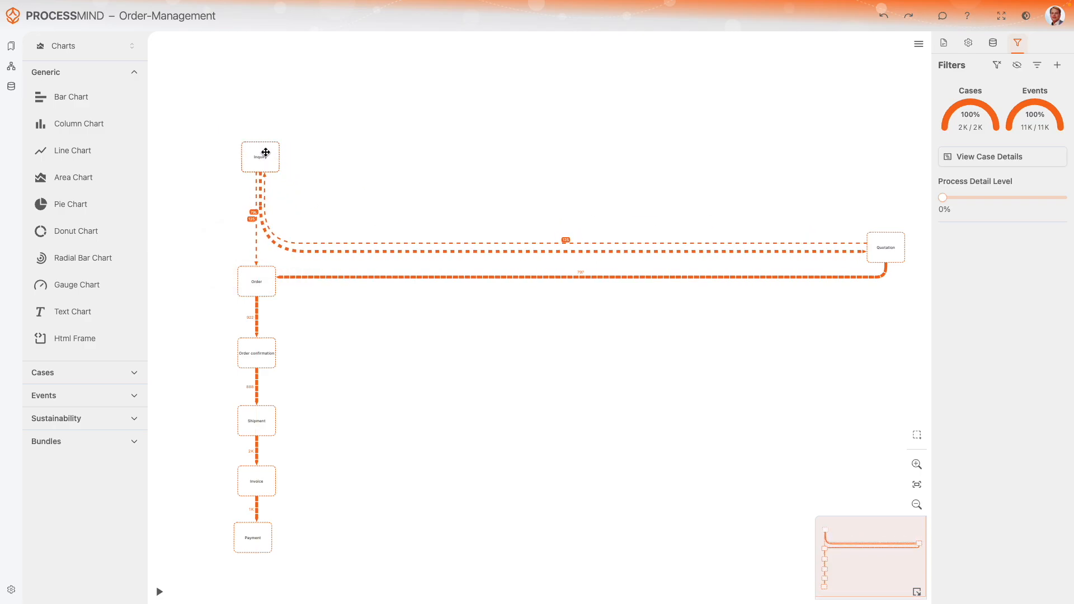
drag(872, 239, 311, 220)
drag(366, 312, 352, 271)
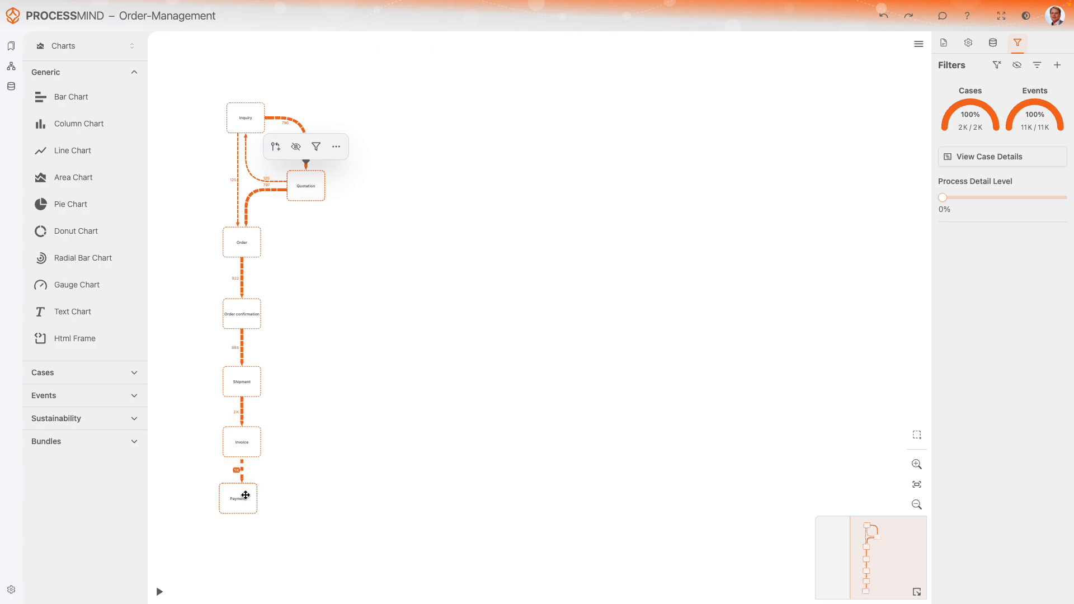
drag(244, 495, 253, 493)
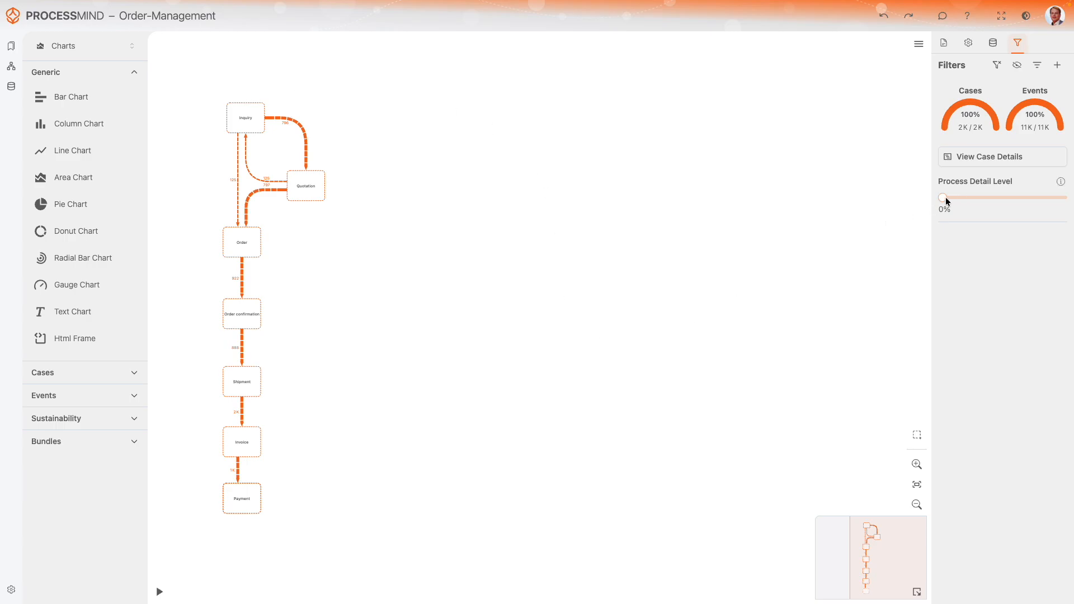
- Raise the Process Detail Level to 100%, placing Reminder right of Invoice and Return above Maintenance, right of Shipment
drag(942, 197, 1049, 198)
drag(645, 260, 384, 446)
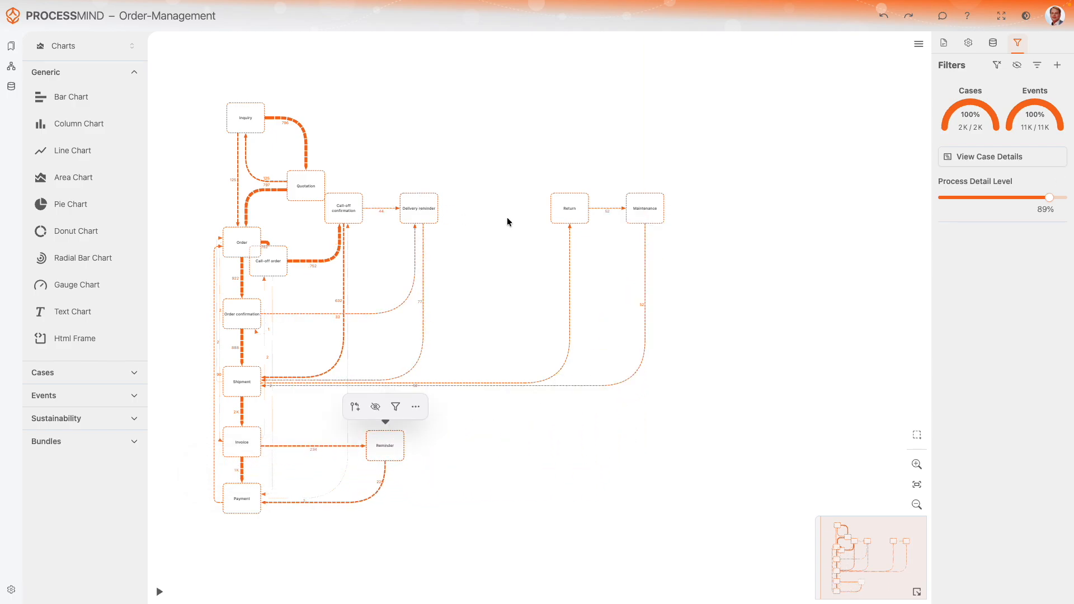
drag(566, 214, 463, 382)
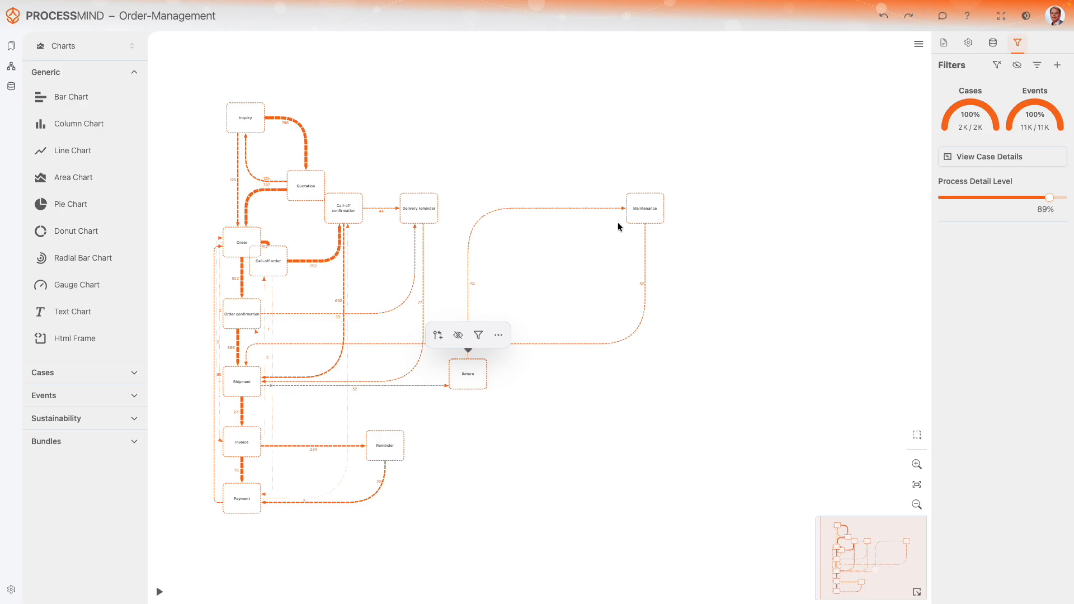
drag(643, 210, 468, 431)
drag(622, 388, 711, 356)
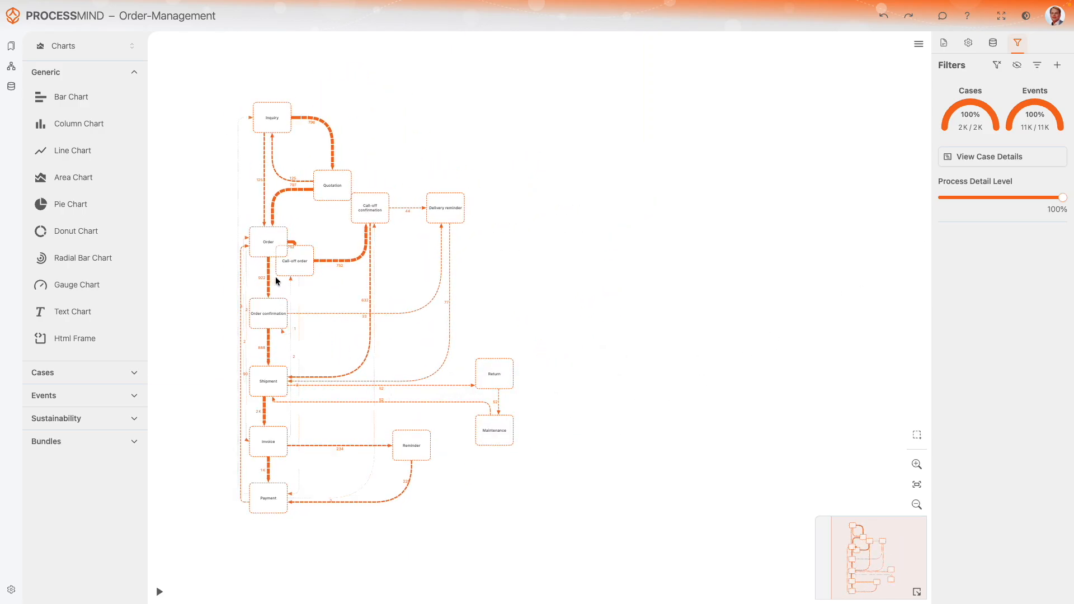
- Line up Call-off order, Call-off confirmation and Delivery reminder in a row to the right, between Order and Order confirmation
drag(283, 276, 324, 282)
drag(379, 206, 403, 274)
drag(446, 214, 466, 278)
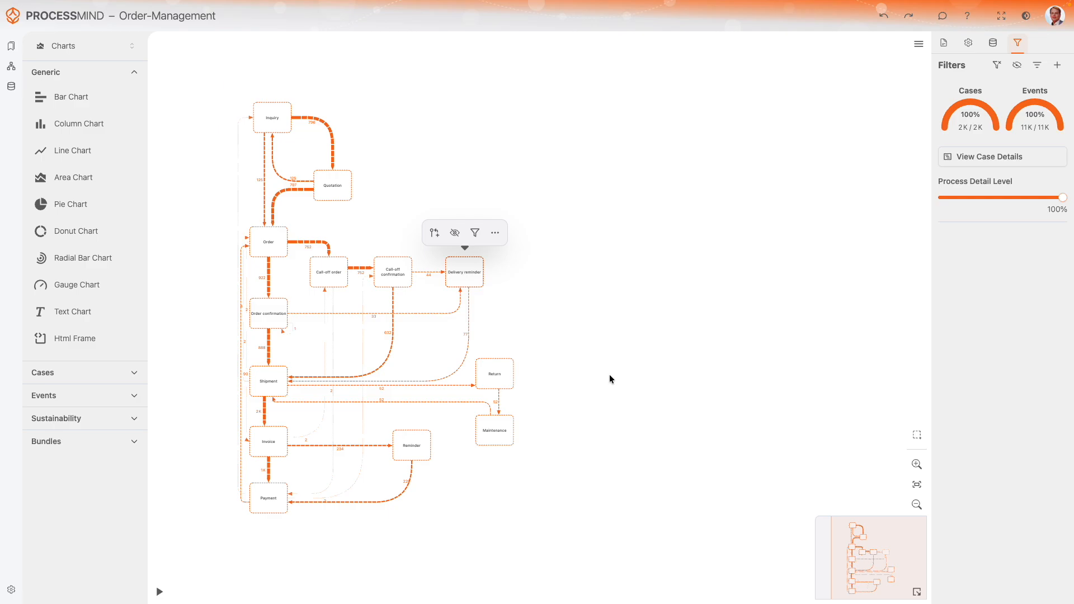
click(662, 344)
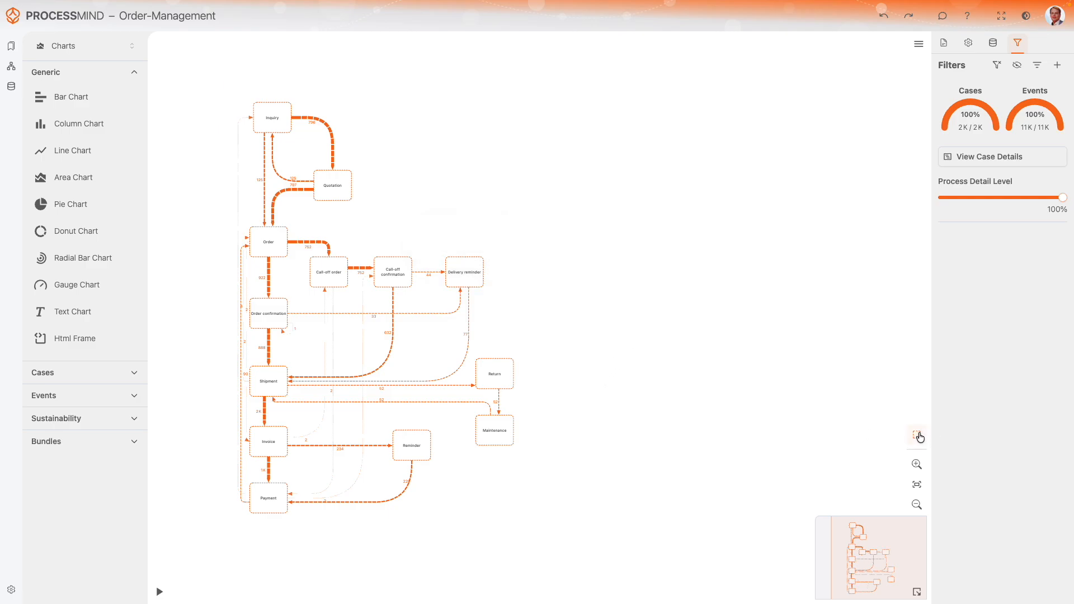
- Select all mined activities and convert them into model elements, and fine-tune the positions of Maintenance and Return
drag(601, 552, 116, 2)
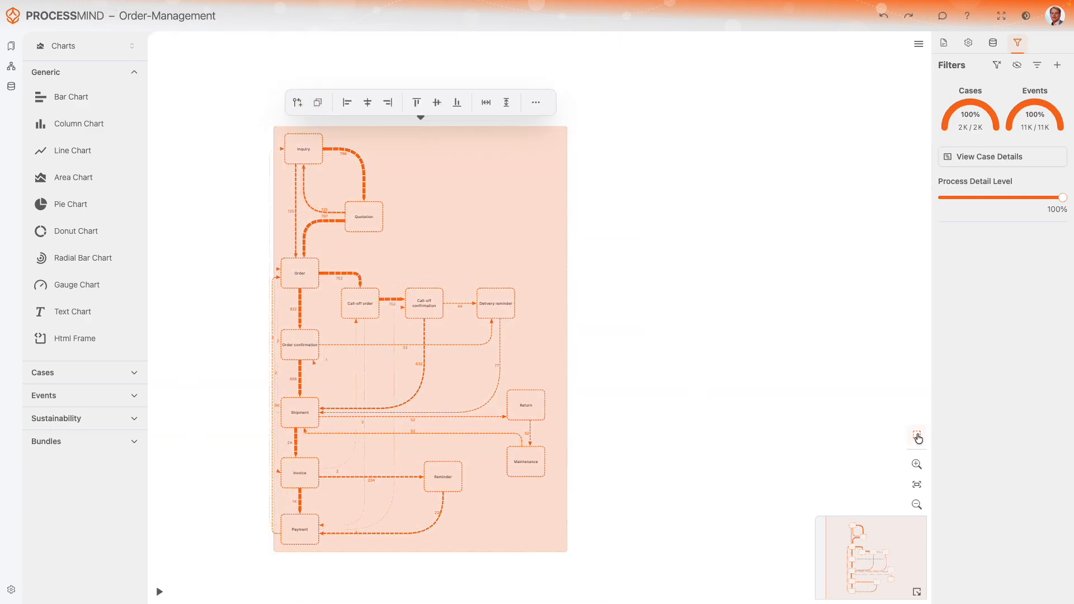
click(297, 106)
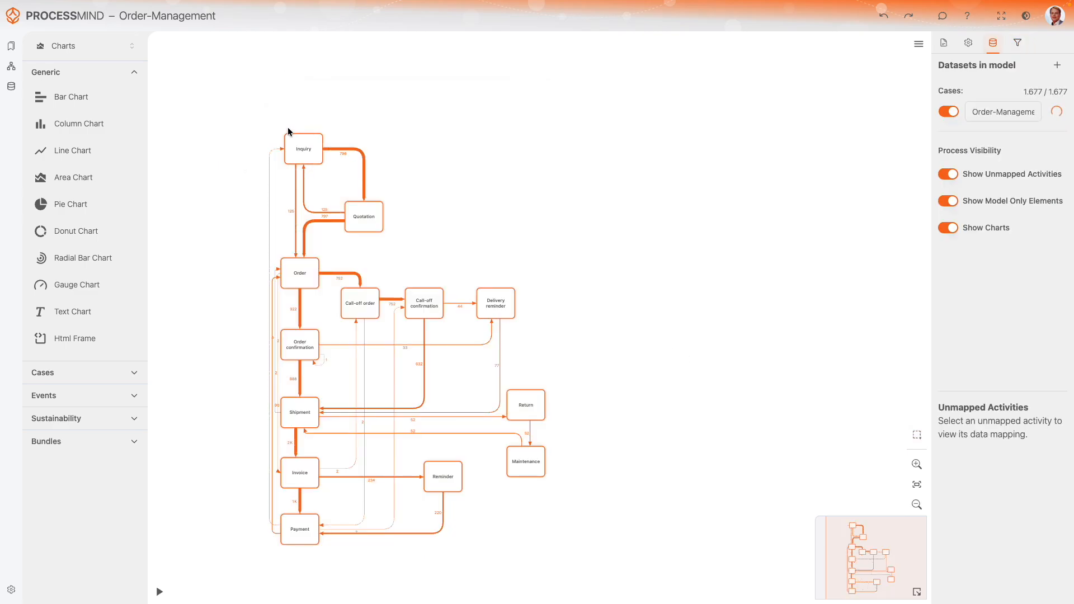
drag(529, 224, 500, 192)
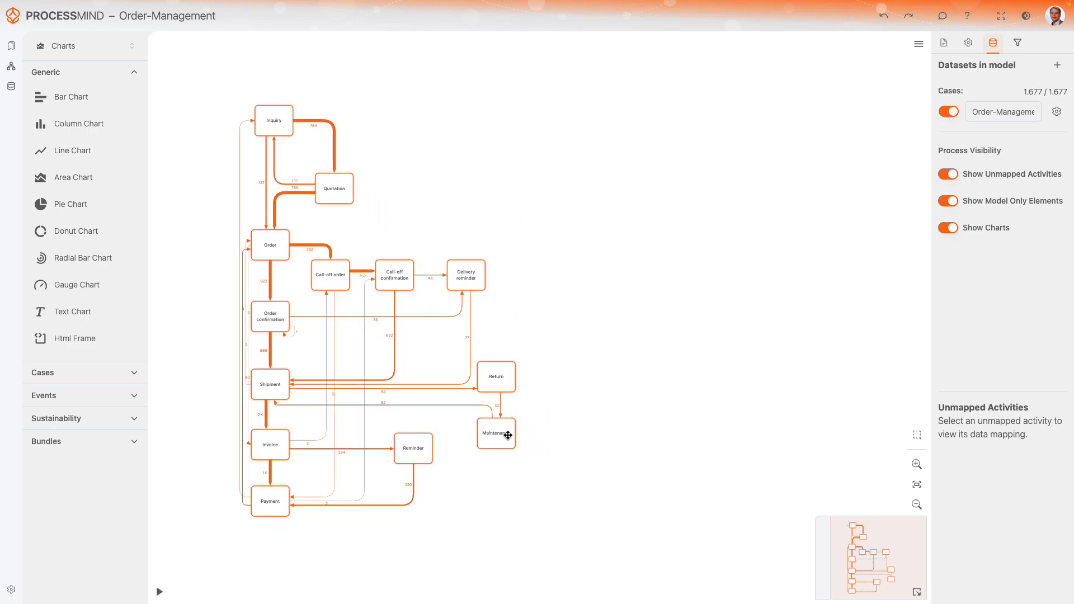
drag(513, 432, 496, 441)
drag(495, 376, 503, 381)
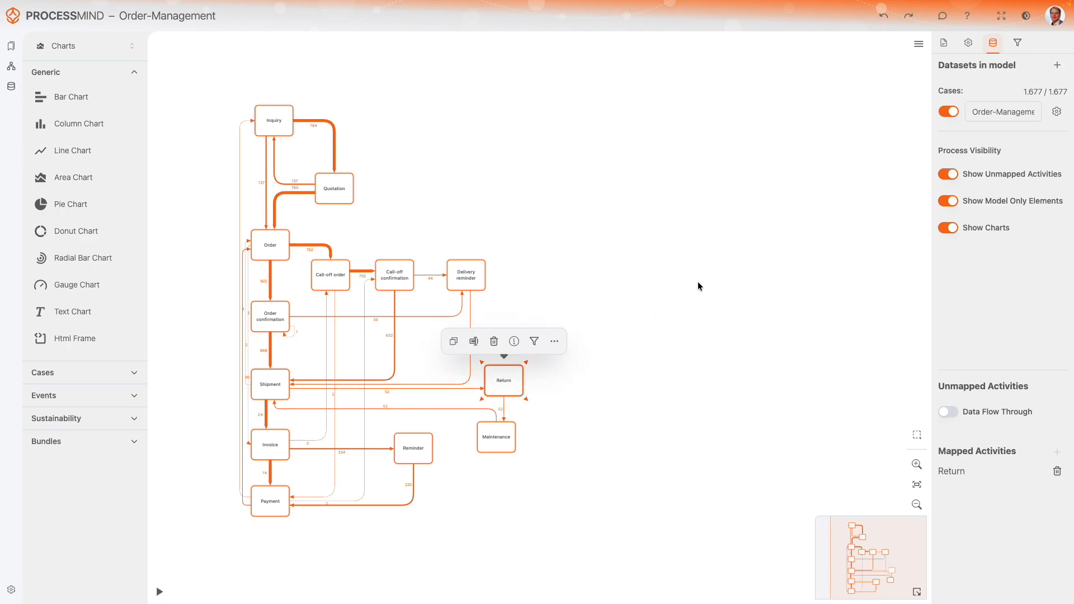
click(919, 43)
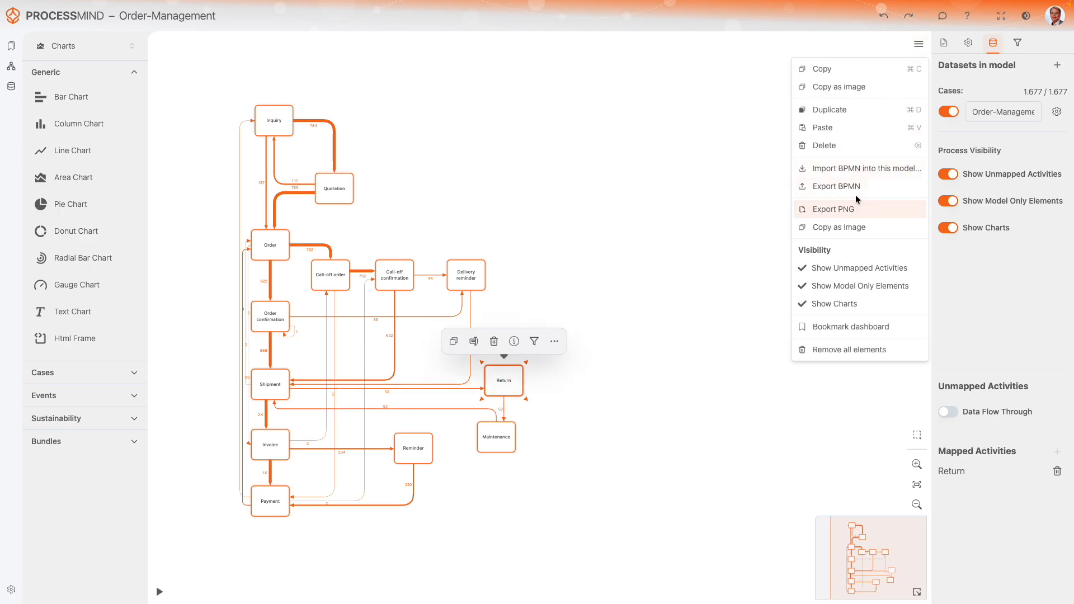
click(616, 335)
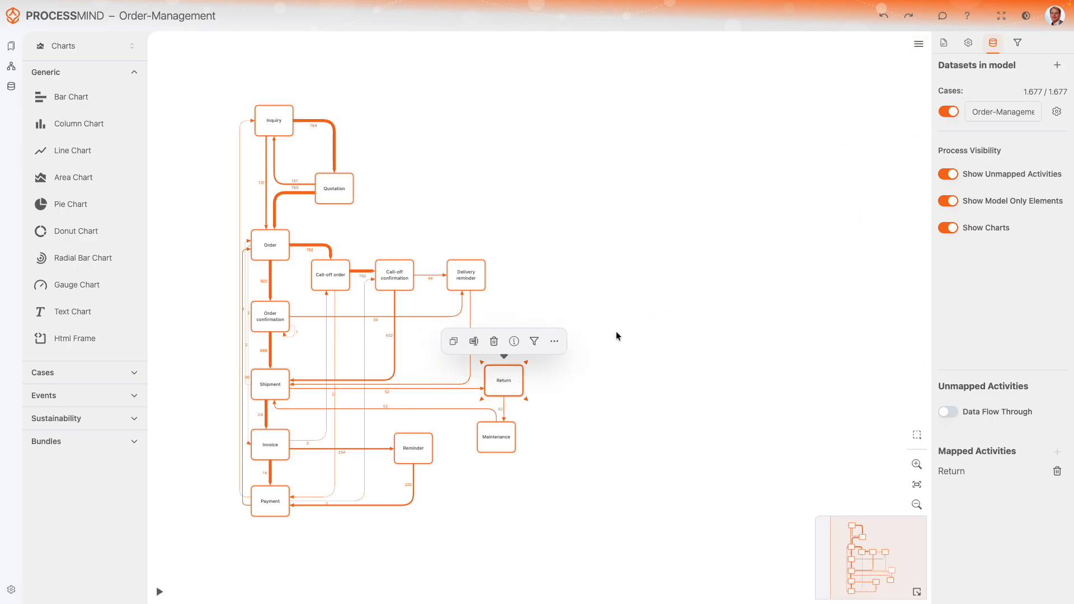
click(585, 419)
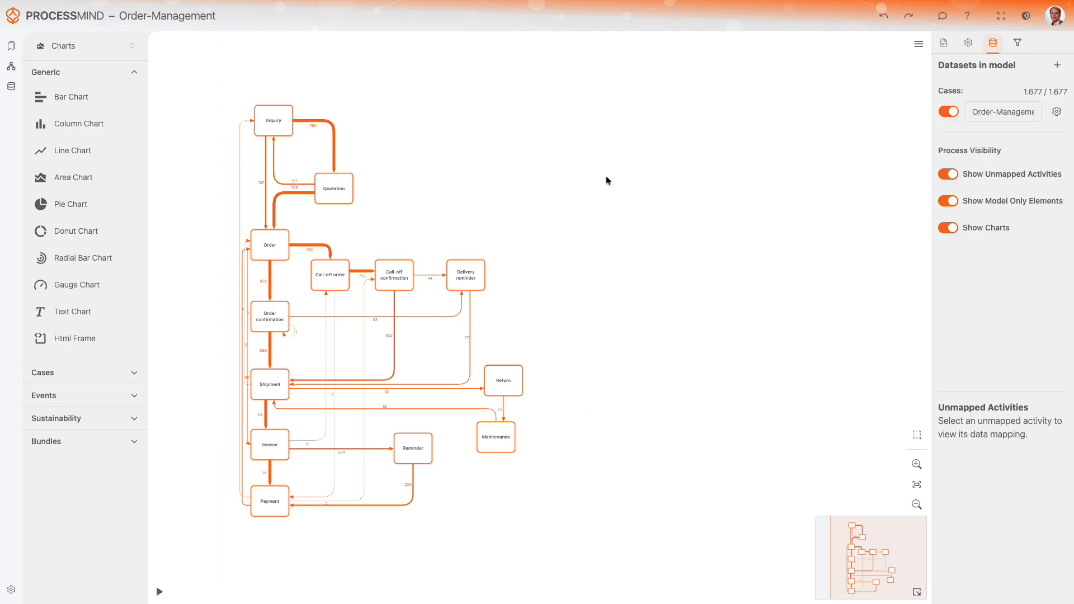
- Switch the element palette from charts to the compact core BPMN elements
drag(605, 177, 597, 182)
click(91, 52)
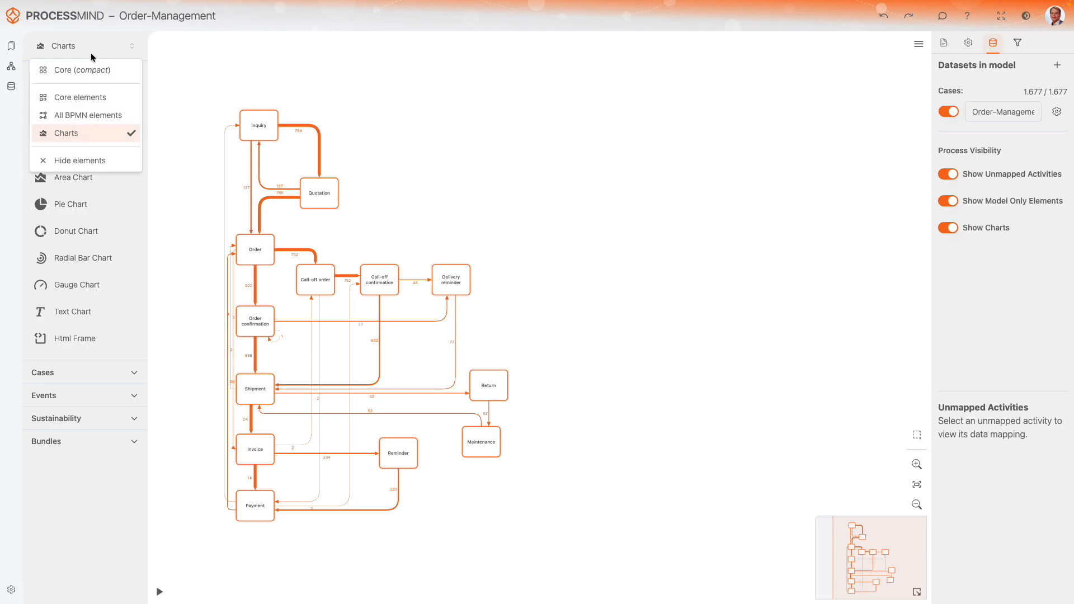
click(83, 72)
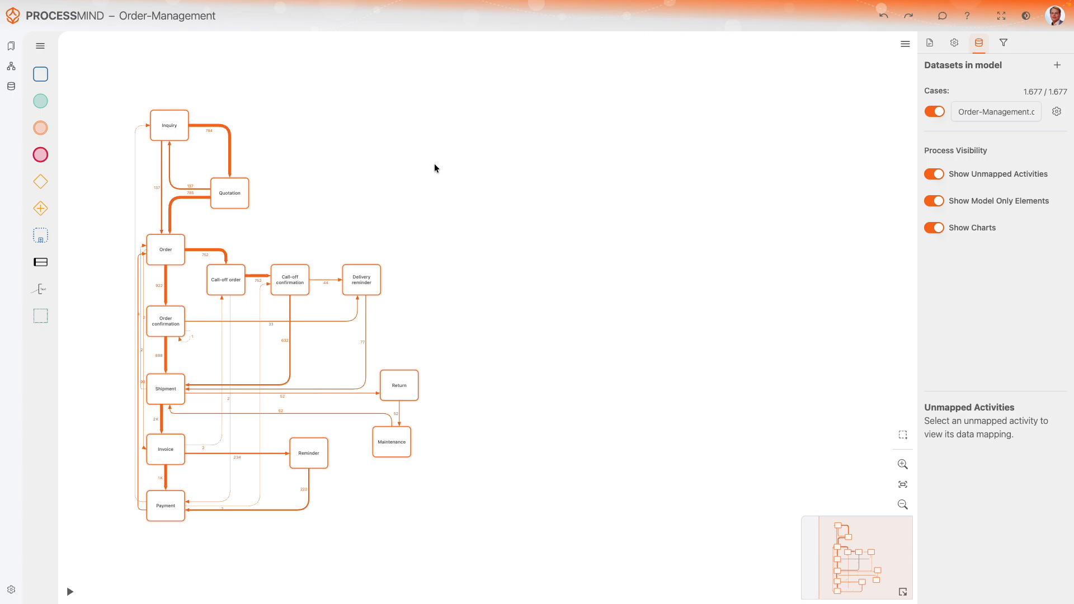
- Add a Start Event above the Inquiry activity and connect it to Inquiry
click(44, 105)
drag(45, 105, 168, 66)
click(342, 87)
click(167, 66)
drag(175, 77, 159, 129)
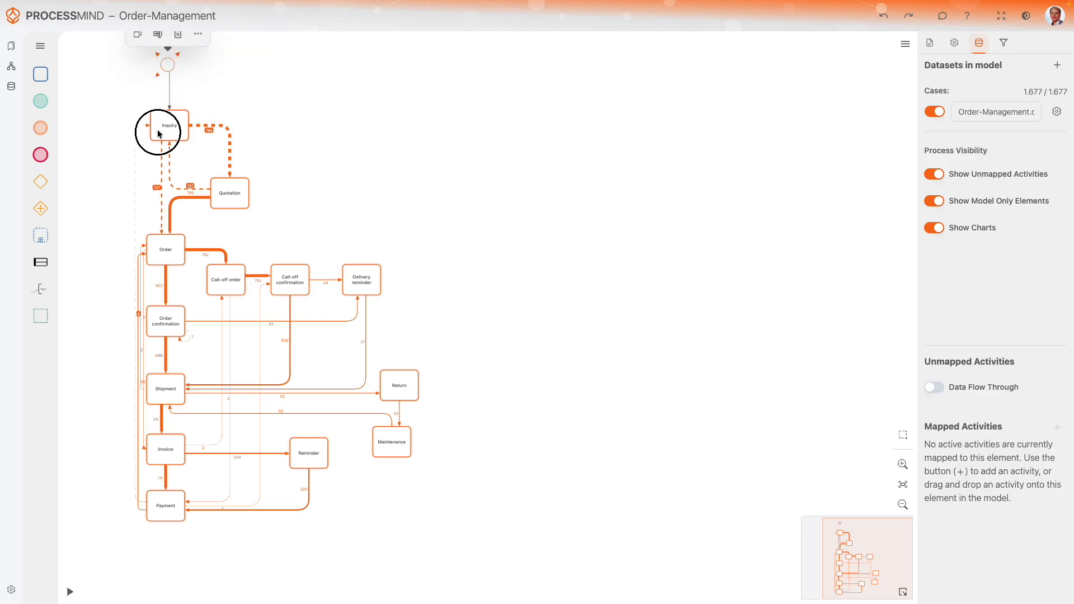
click(481, 153)
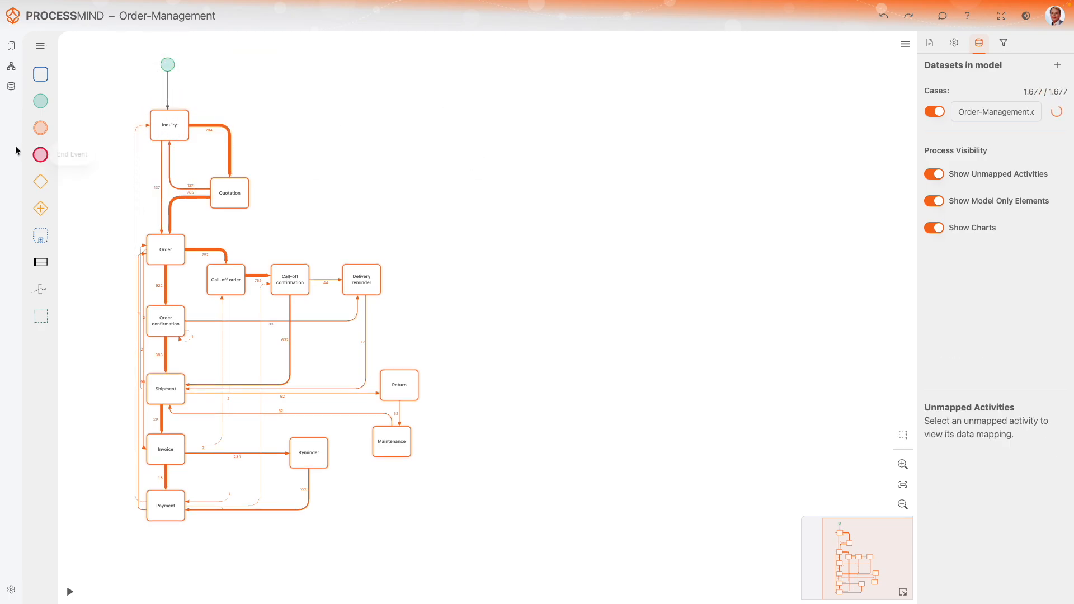
- Add an End Event directly below the Payment activity
drag(34, 155, 166, 555)
click(169, 512)
click(165, 555)
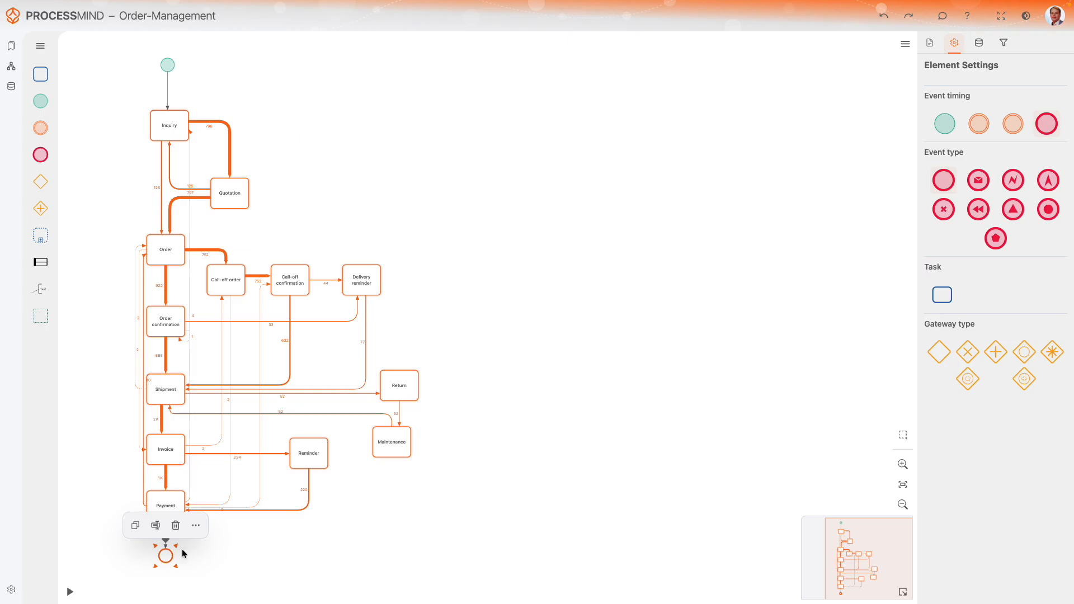
- Label the end event "End" and the start event "Start"
click(157, 526)
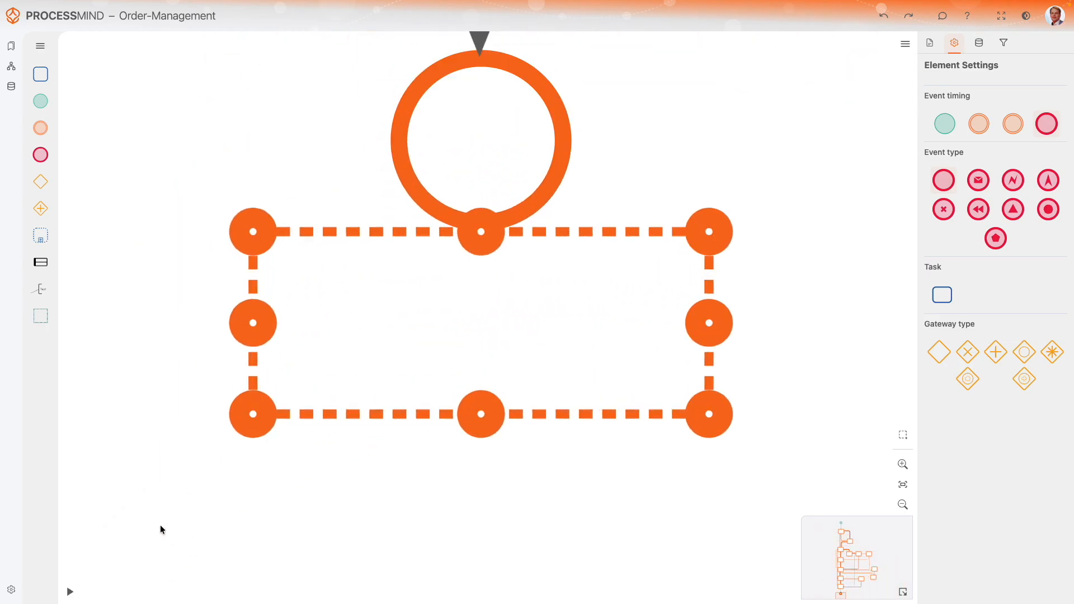
text(eEnd)
click(158, 525)
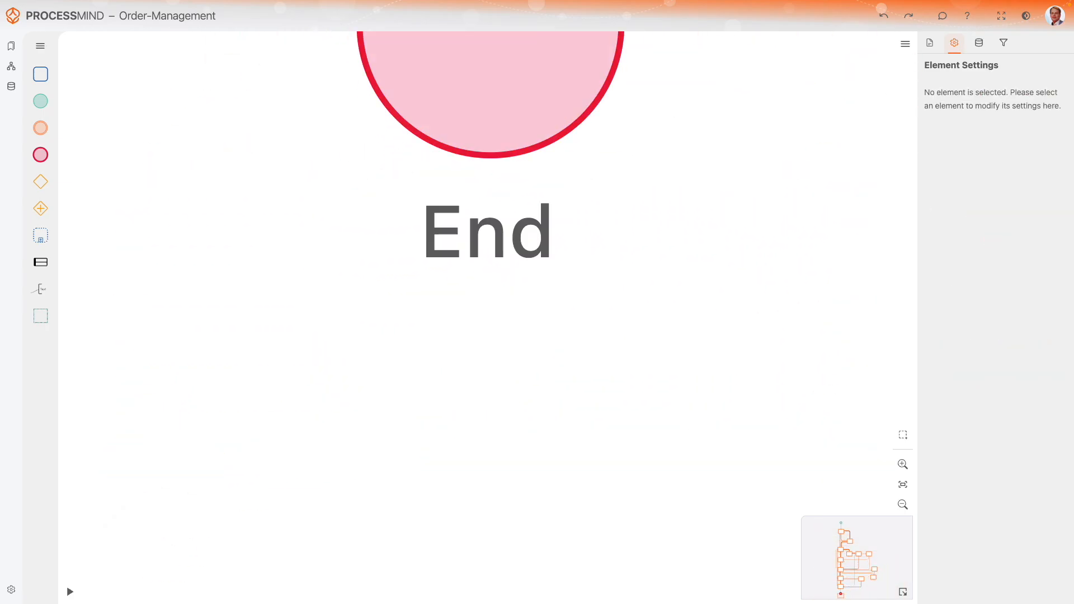
click(249, 215)
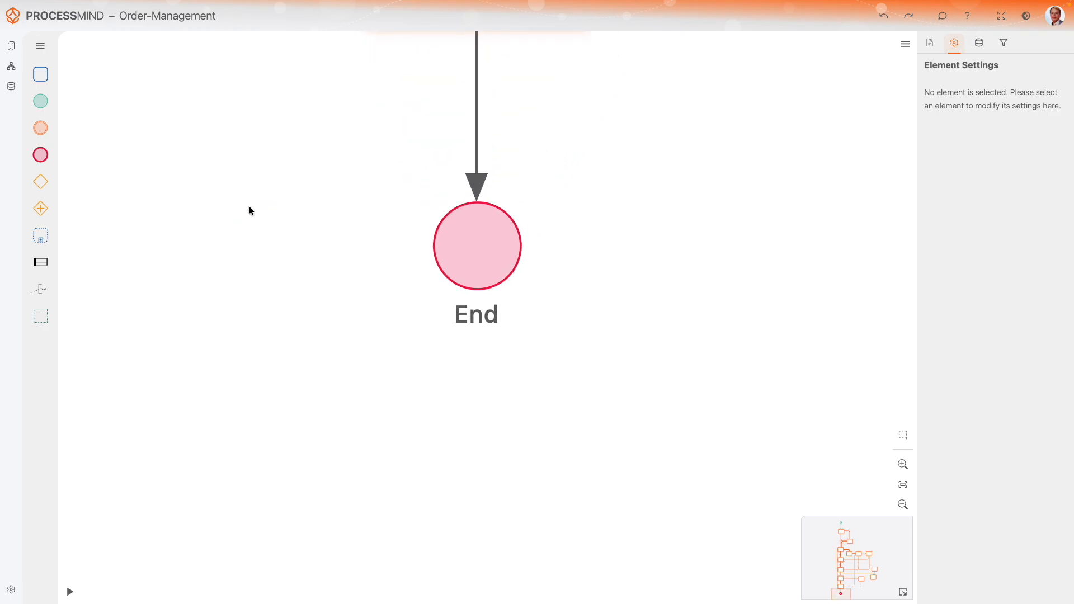
click(369, 73)
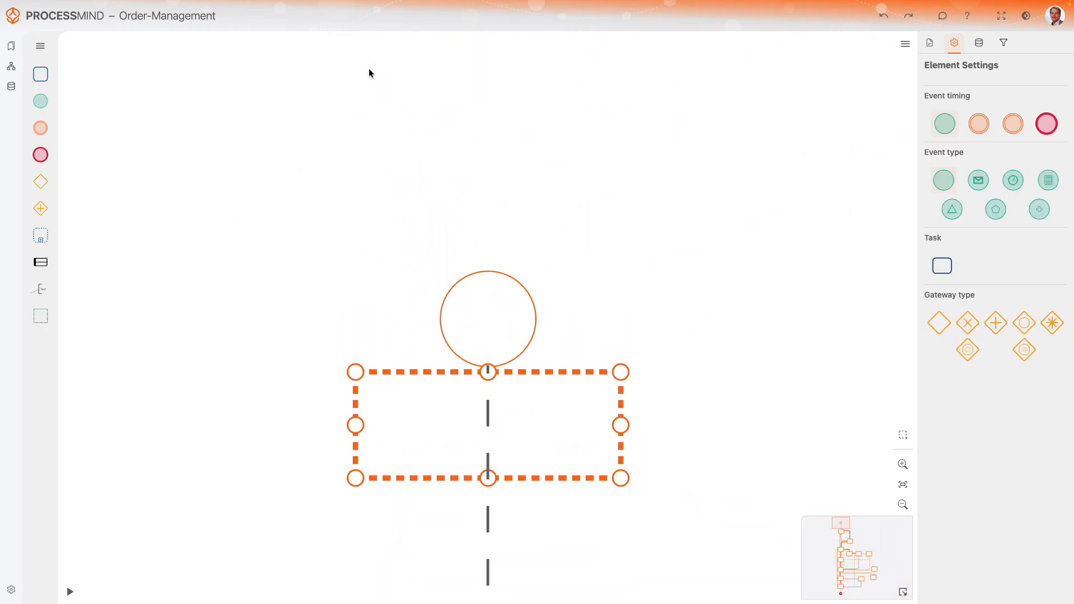
text(eStart)
key(Return)
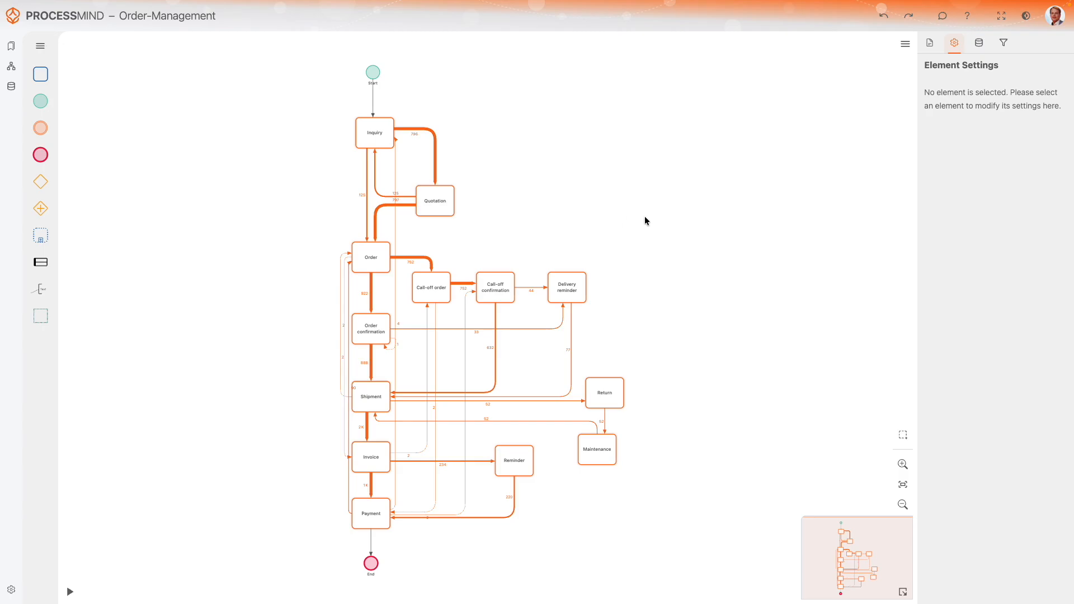
- Switch the element palette to charts and place two Open cases text charts side by side next to the process model
drag(633, 192, 488, 187)
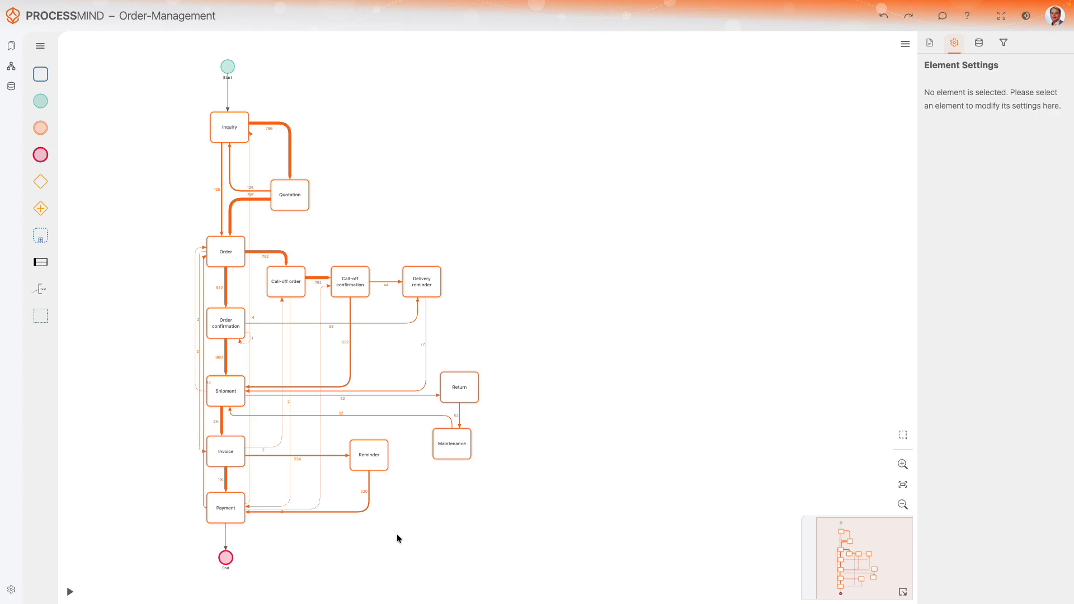
click(41, 46)
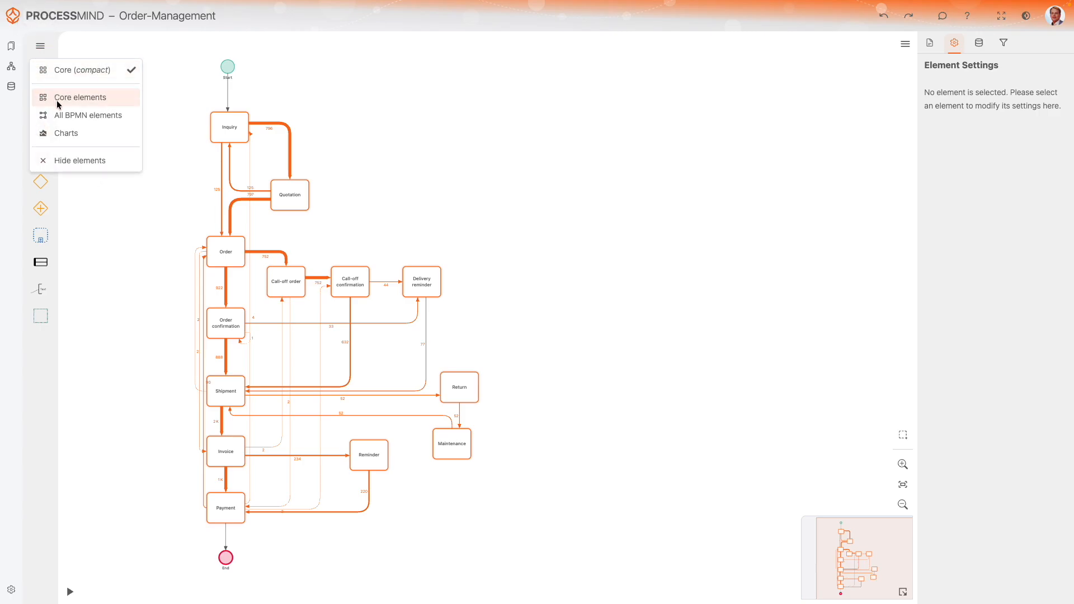
click(69, 133)
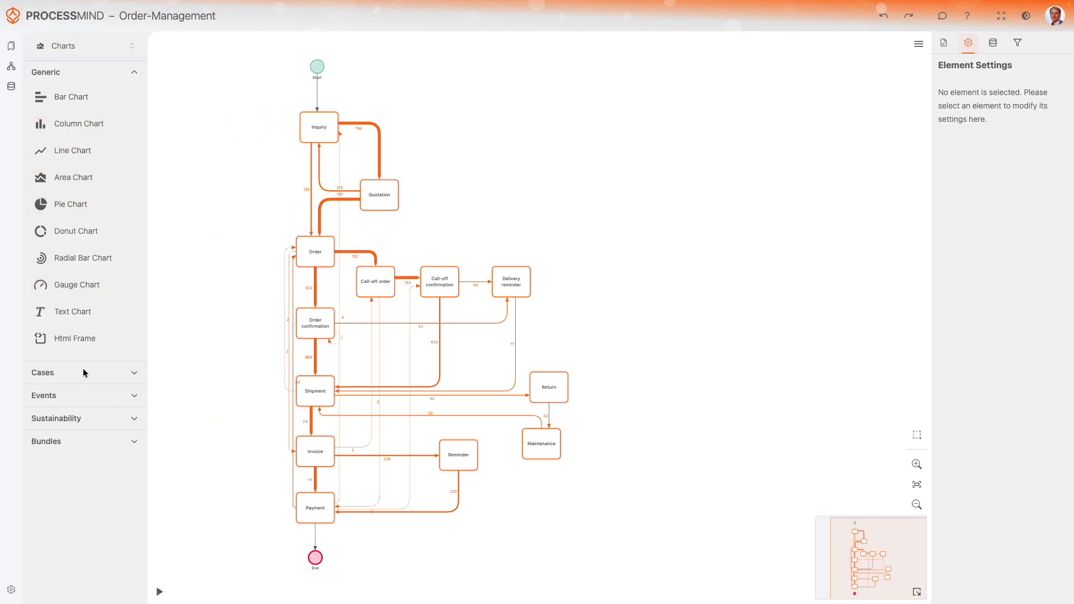
click(81, 375)
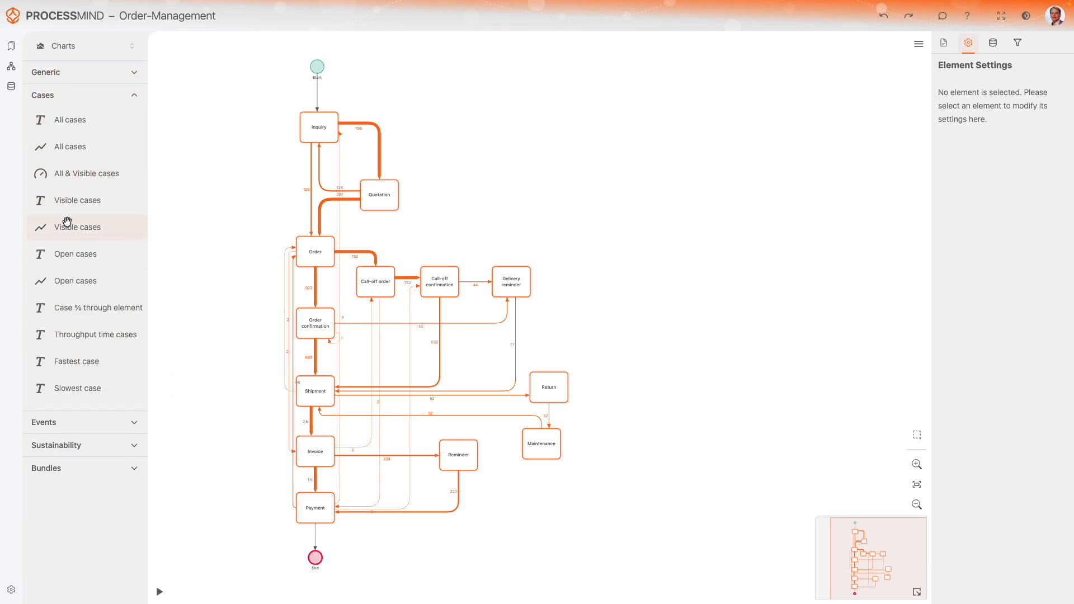
drag(66, 254, 628, 145)
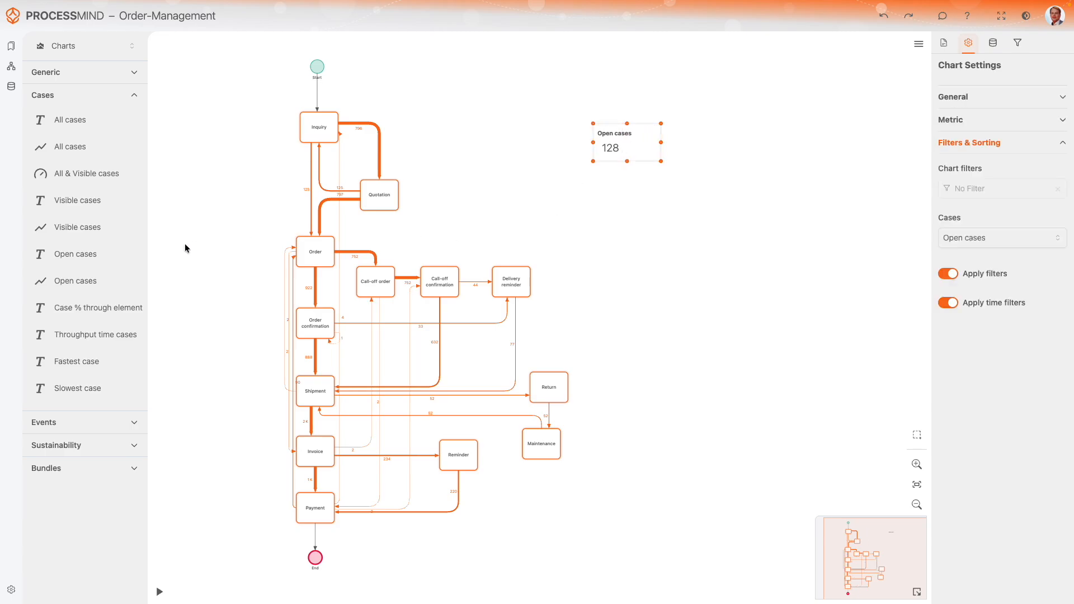
drag(76, 254, 701, 141)
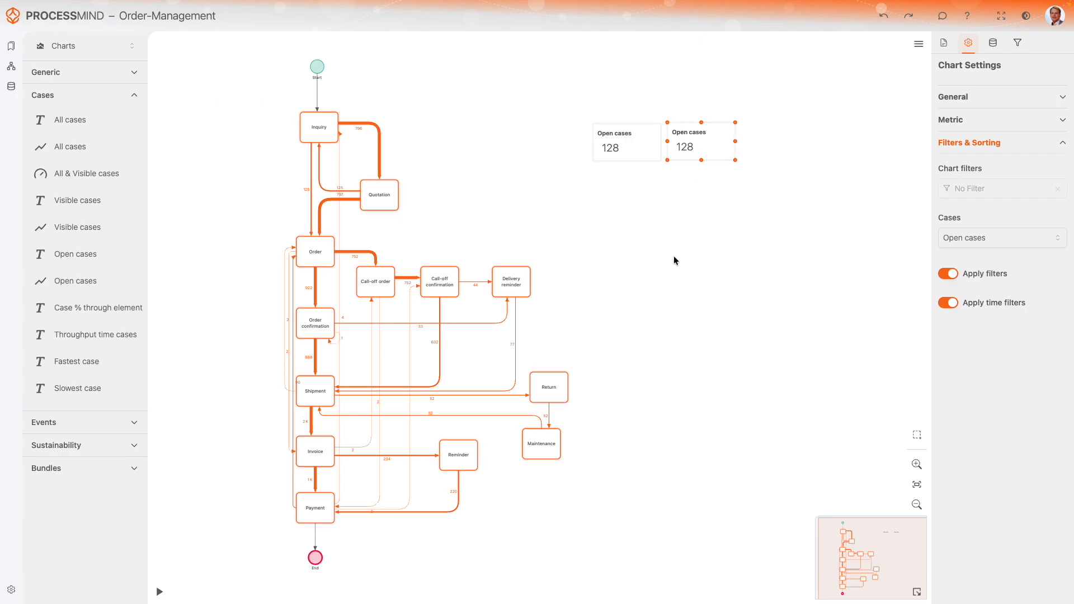
- Retitle the second Open cases chart "Closed cases" and set its case filter to Closed cases
click(700, 204)
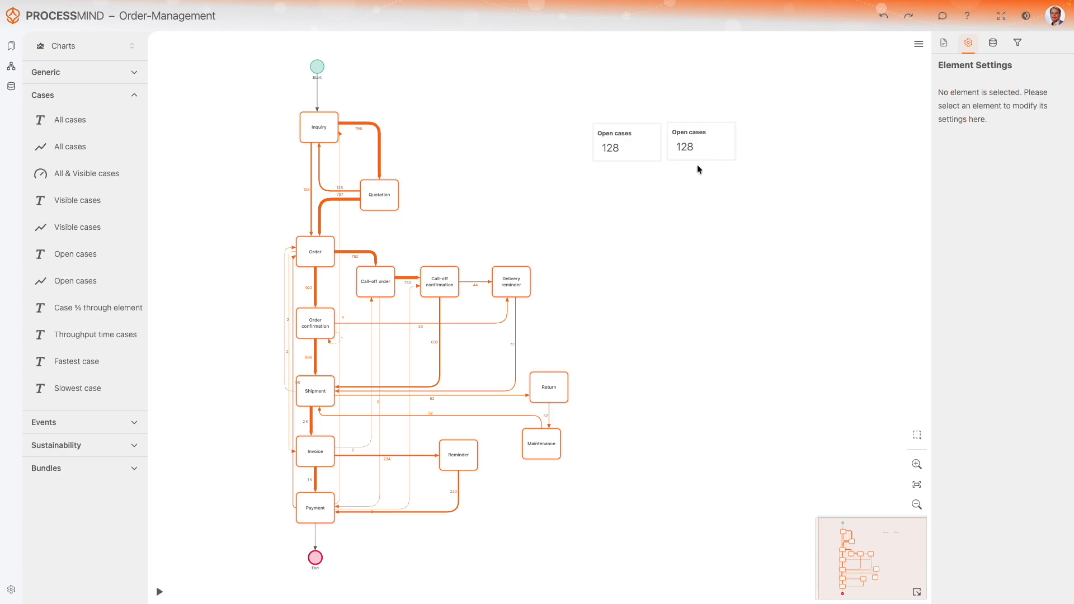
click(693, 159)
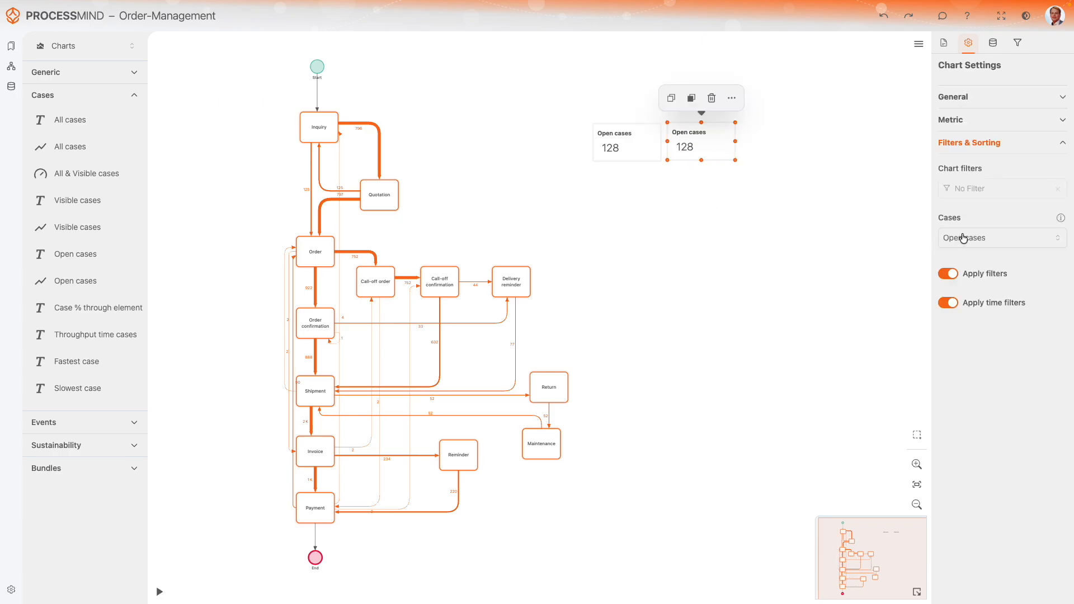
click(987, 96)
double_click(964, 143)
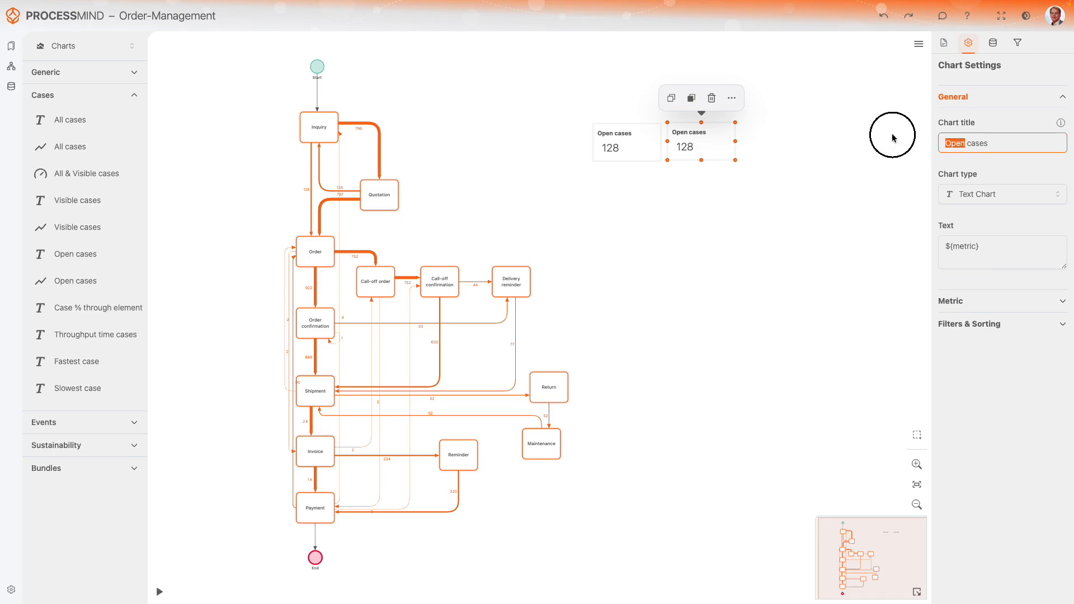
text(Closed)
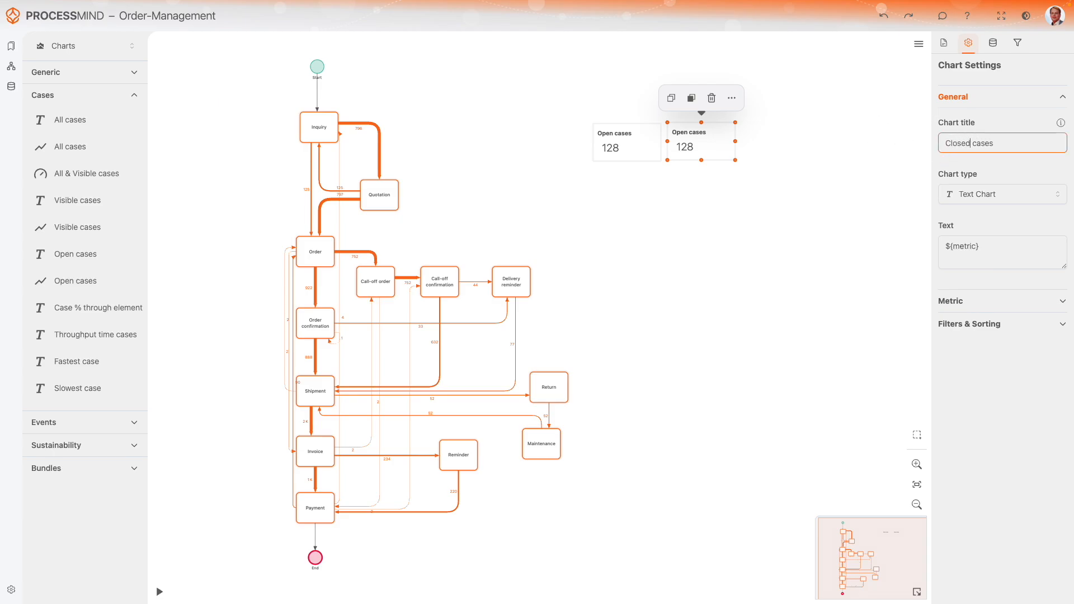
key(Tab)
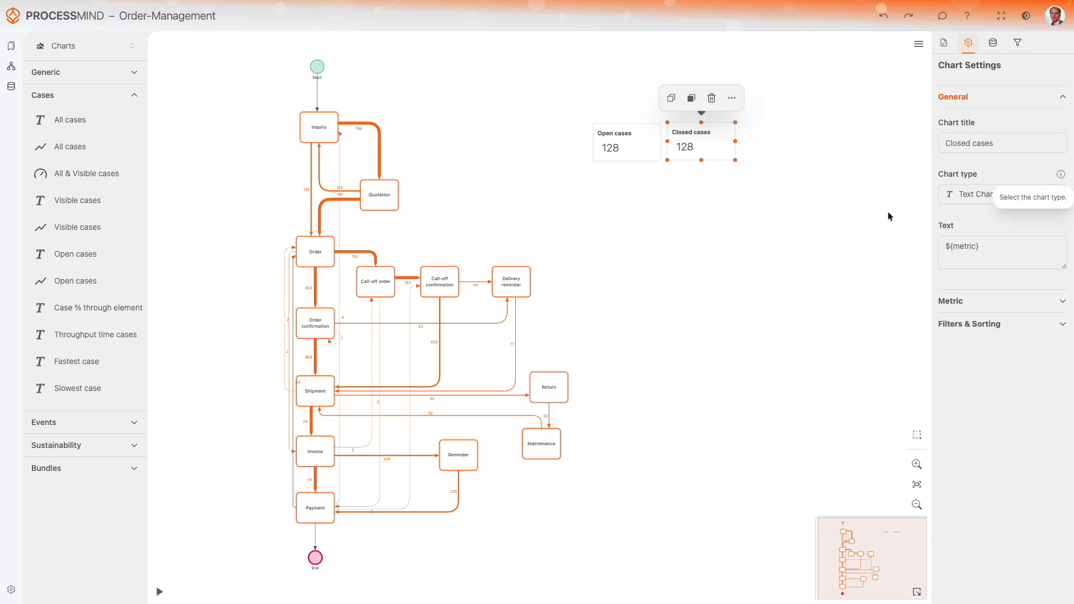
click(973, 323)
click(956, 242)
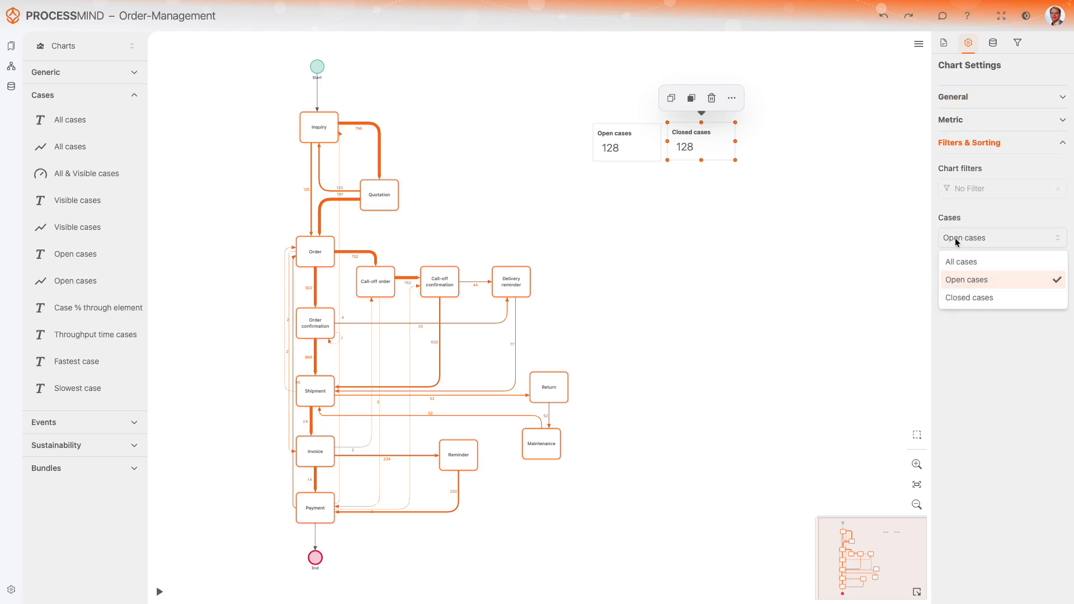
click(968, 297)
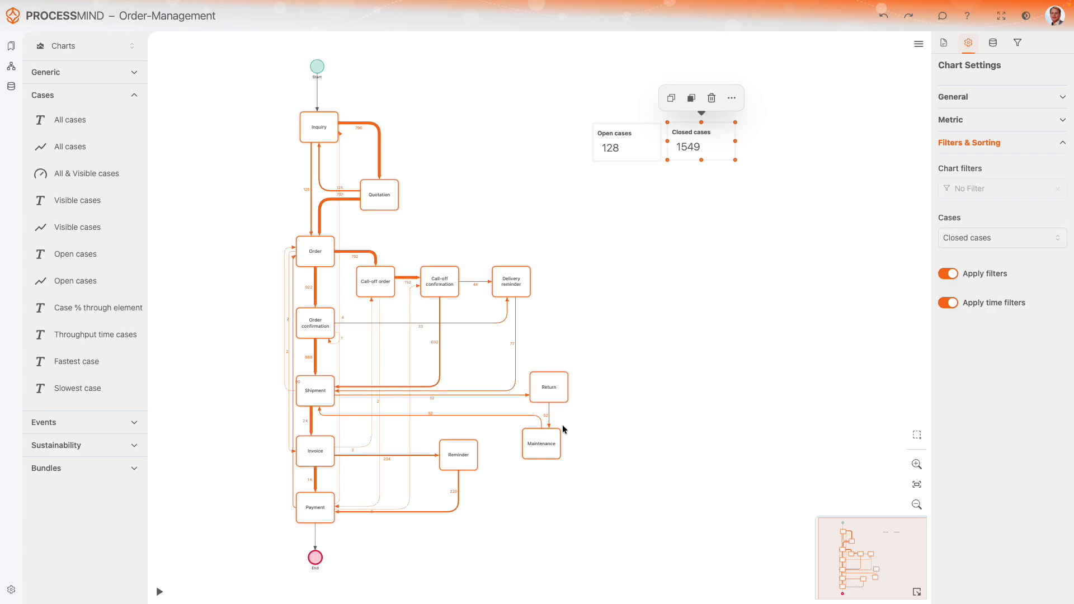
click(636, 128)
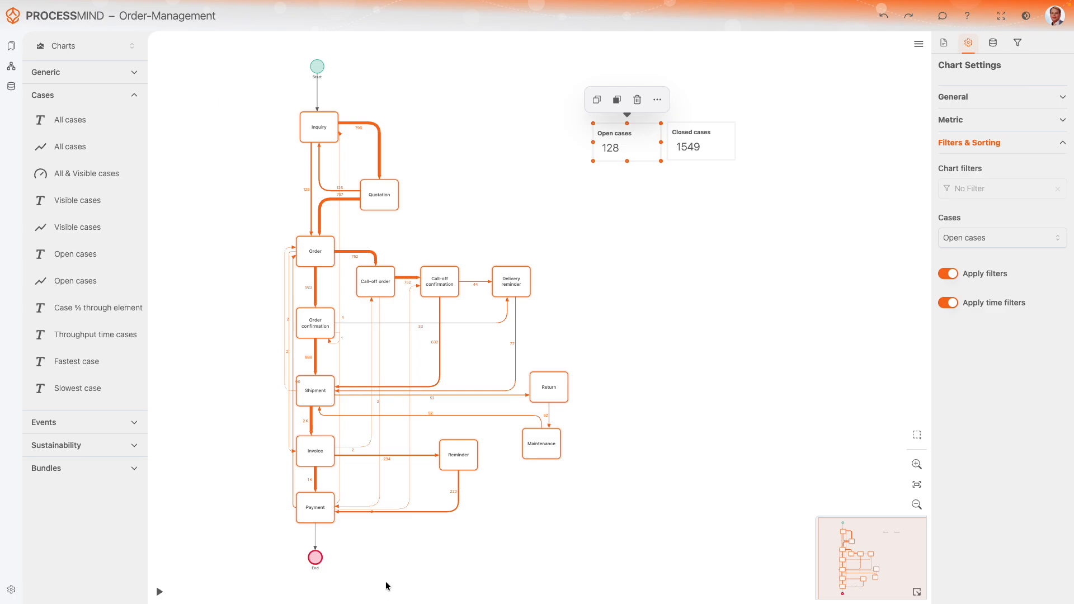
- Delete the connection from Payment to the End event and connect the Reminder activity to End instead
click(316, 538)
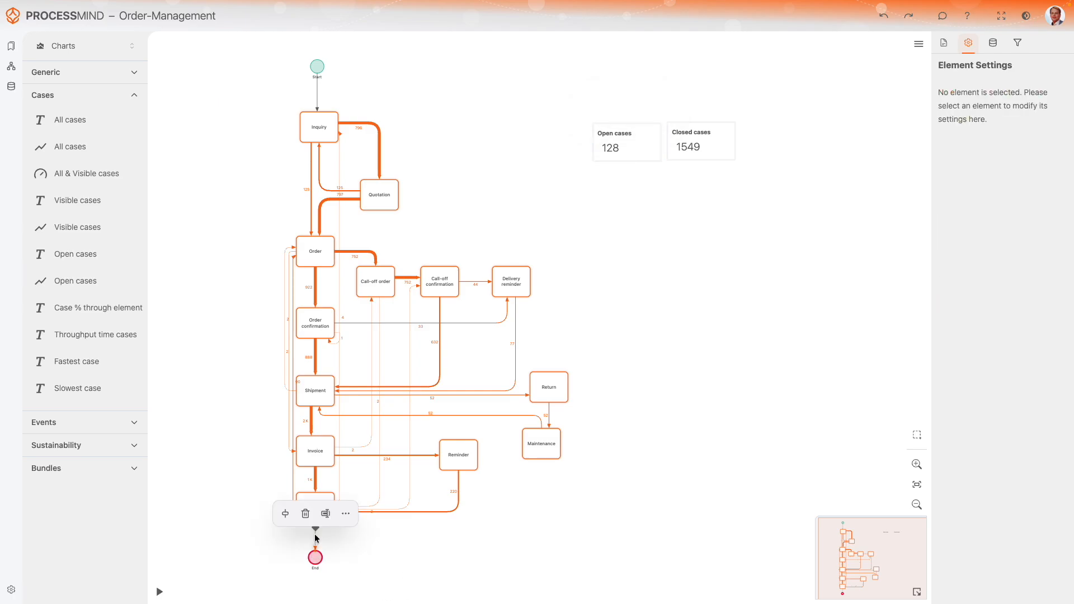
click(306, 514)
click(451, 450)
mouse_move(481, 475)
mouse_down()
mouse_move(461, 570)
mouse_move(325, 556)
mouse_up()
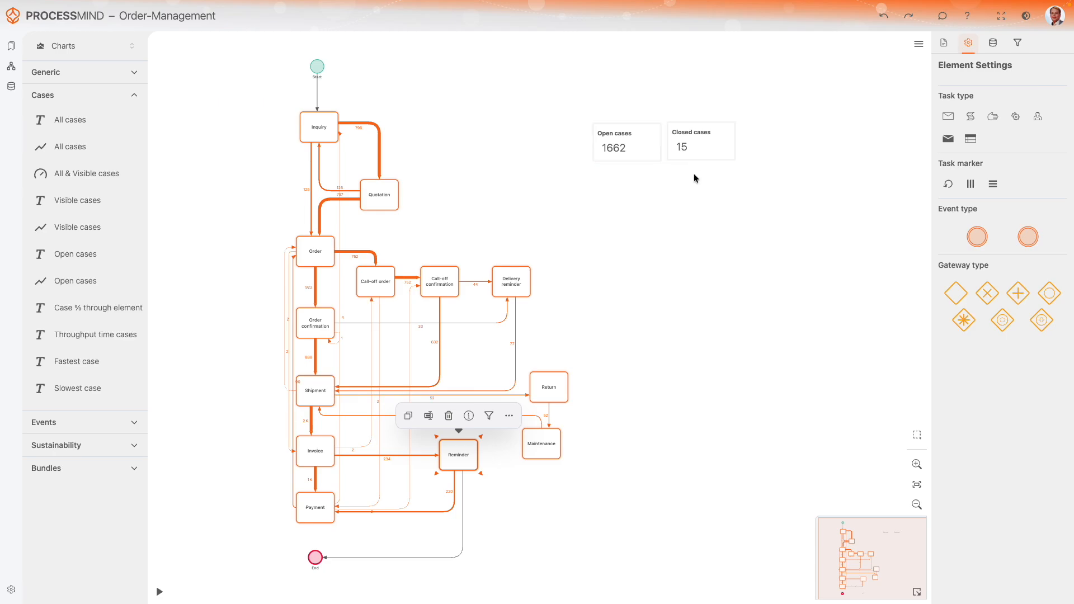
- Filter the process to cases in which Invoice is directly followed by Reminder, using the connection between them
drag(695, 334, 652, 310)
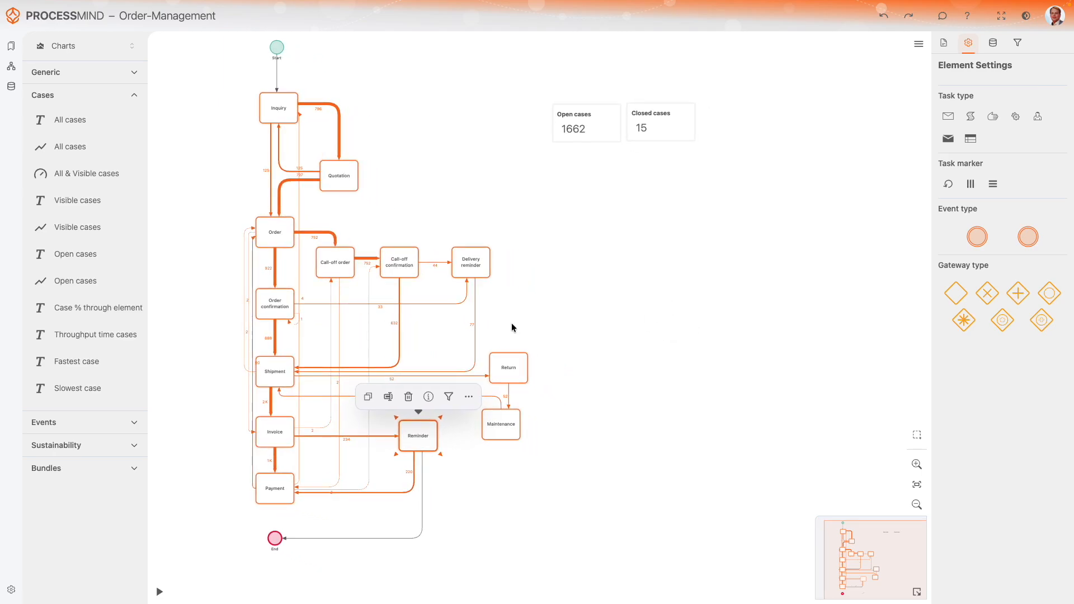
click(357, 436)
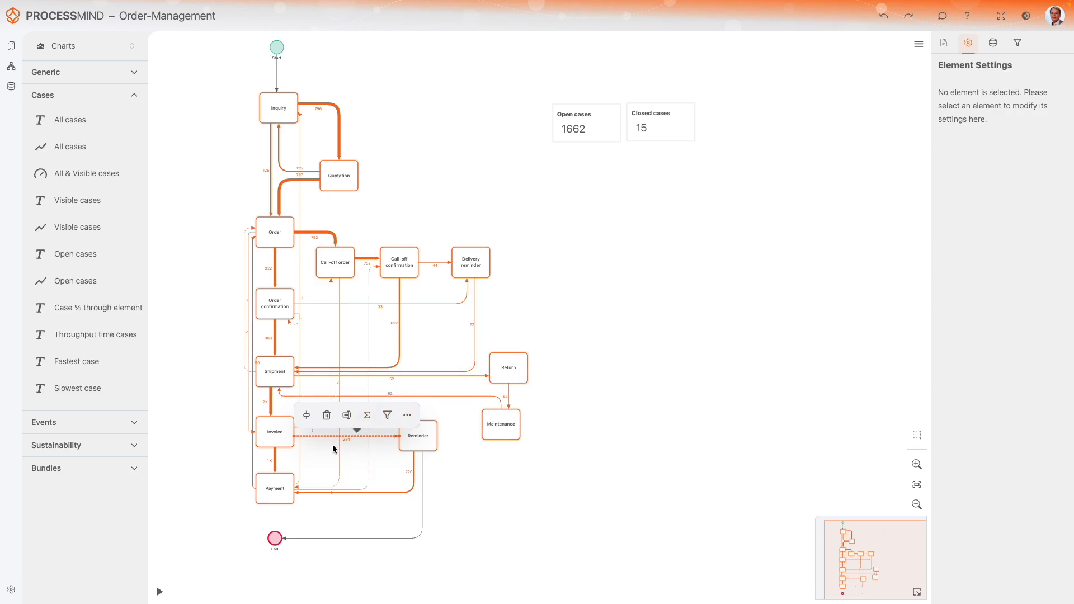
click(387, 415)
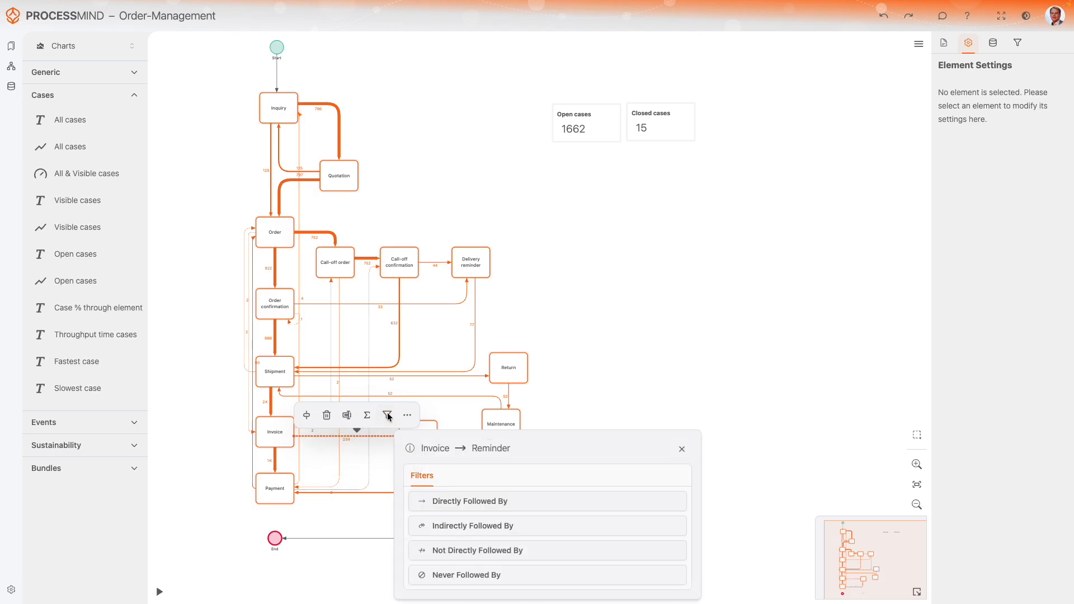
click(257, 453)
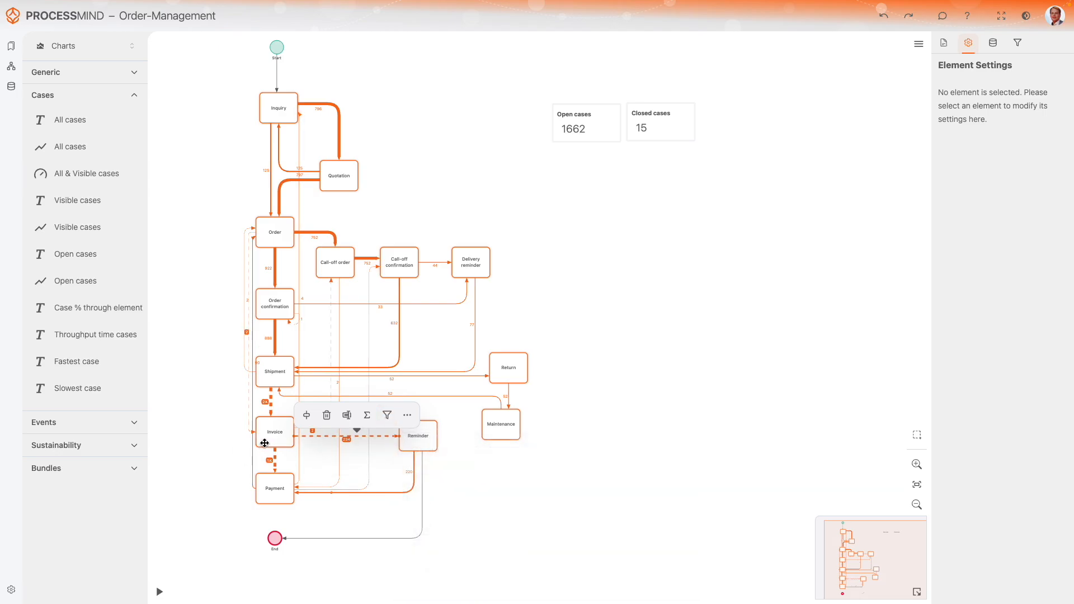
click(388, 416)
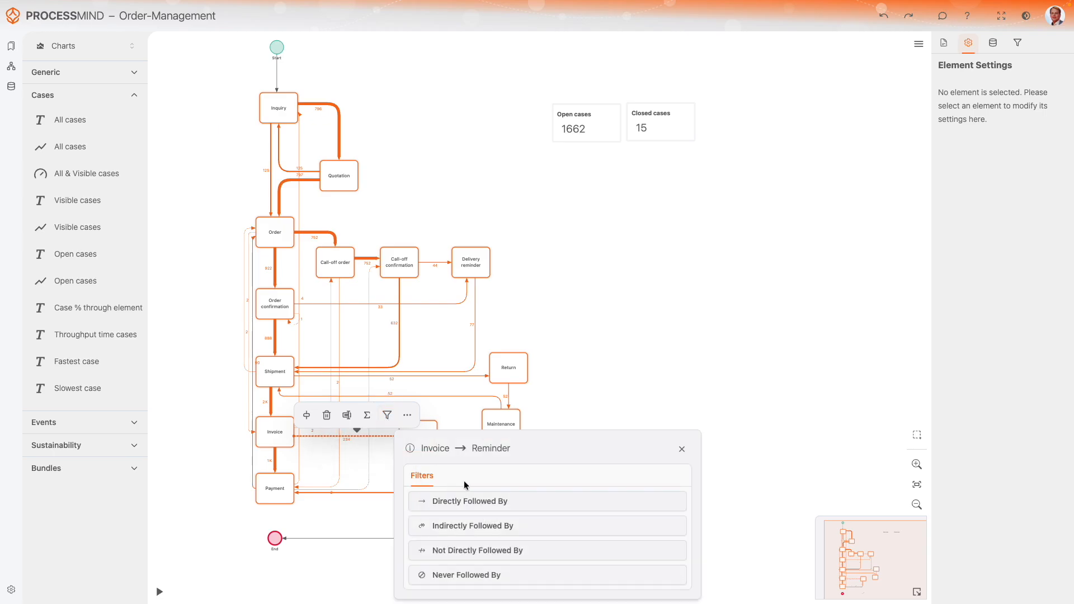
click(489, 503)
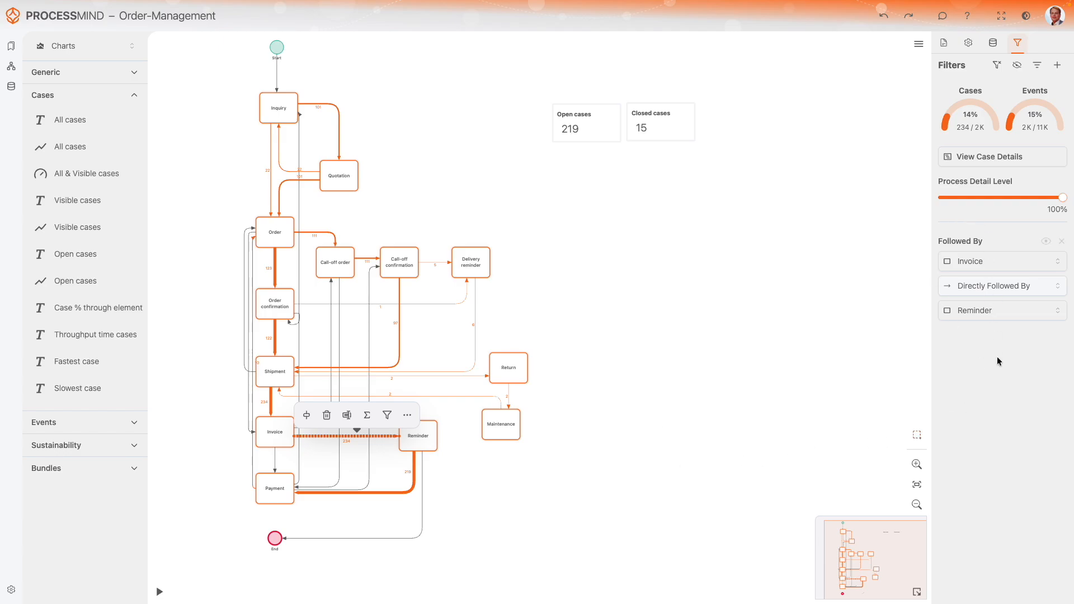
- Compare the process with the Followed By filter disabled and re-enabled, and check which other filter types are available
click(1045, 241)
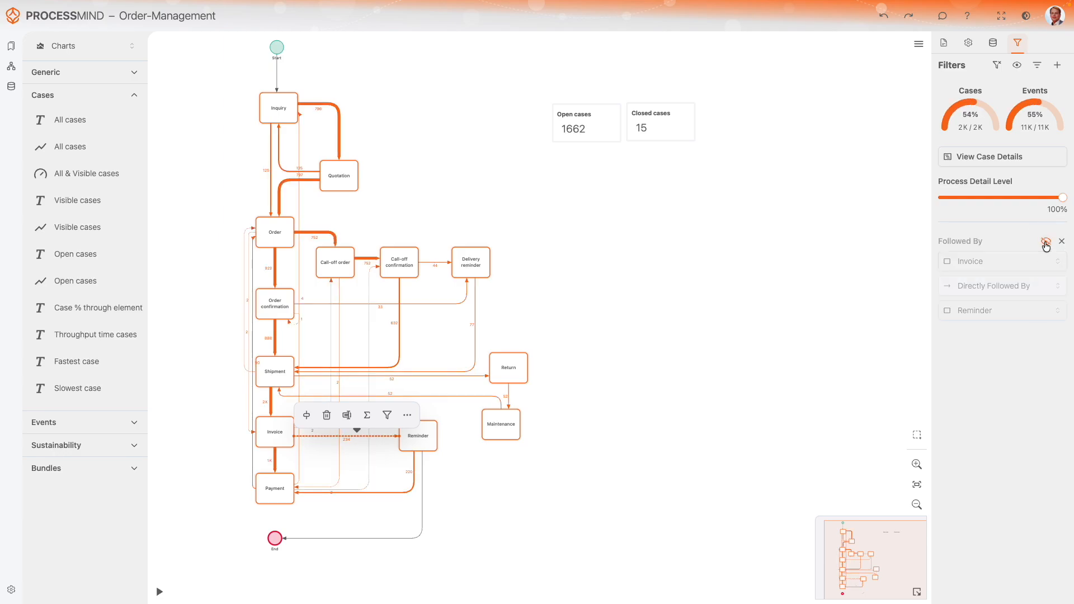
click(1045, 242)
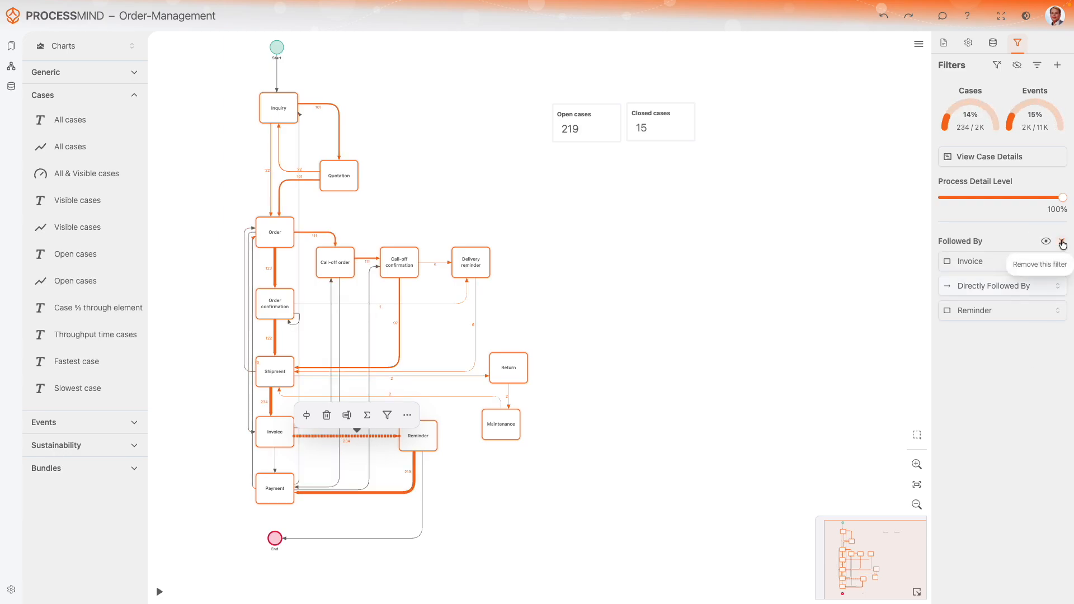
click(1057, 65)
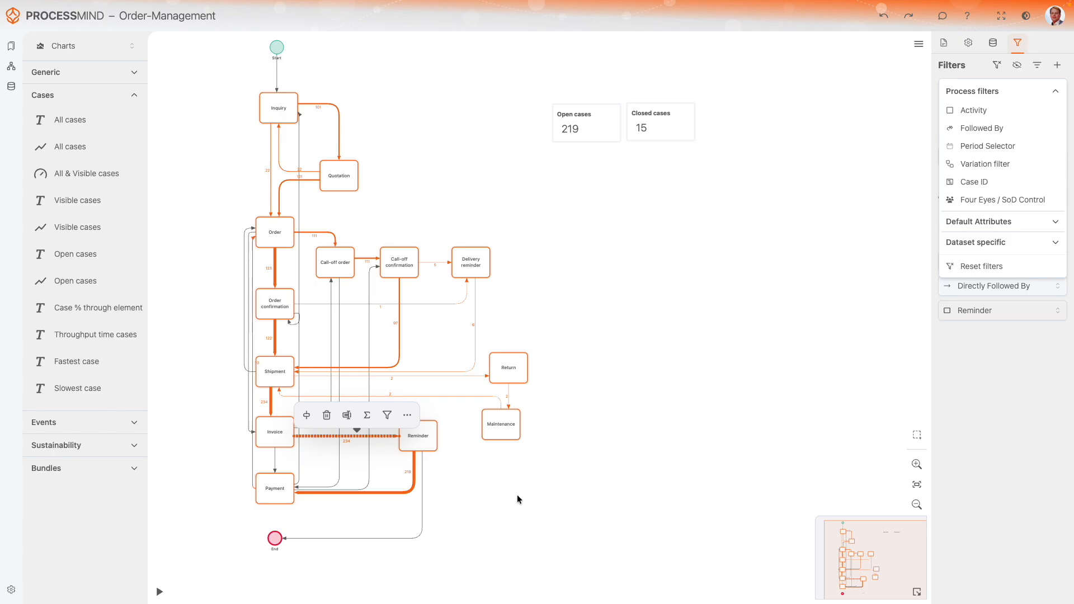
click(506, 509)
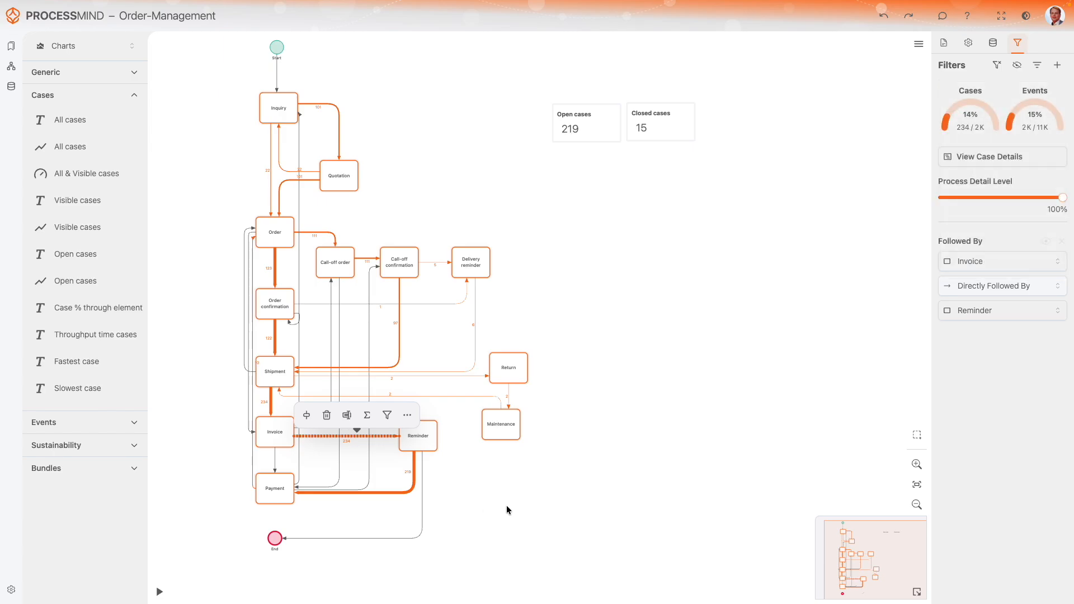
click(479, 499)
- Add a generic Bar Chart directly below the Open cases and Closed cases charts
drag(496, 525, 539, 526)
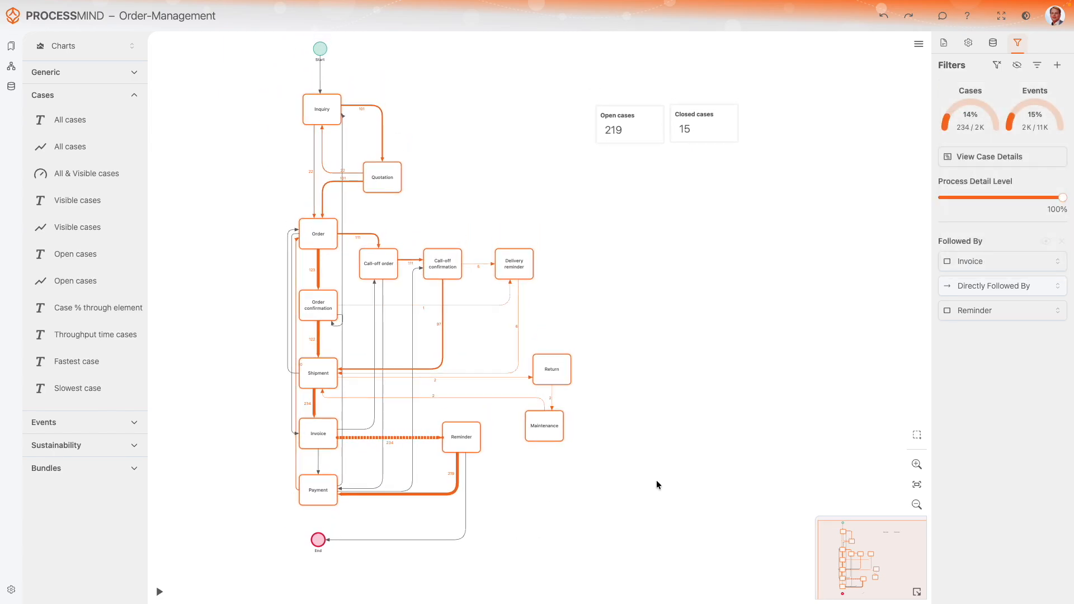
drag(677, 448, 620, 465)
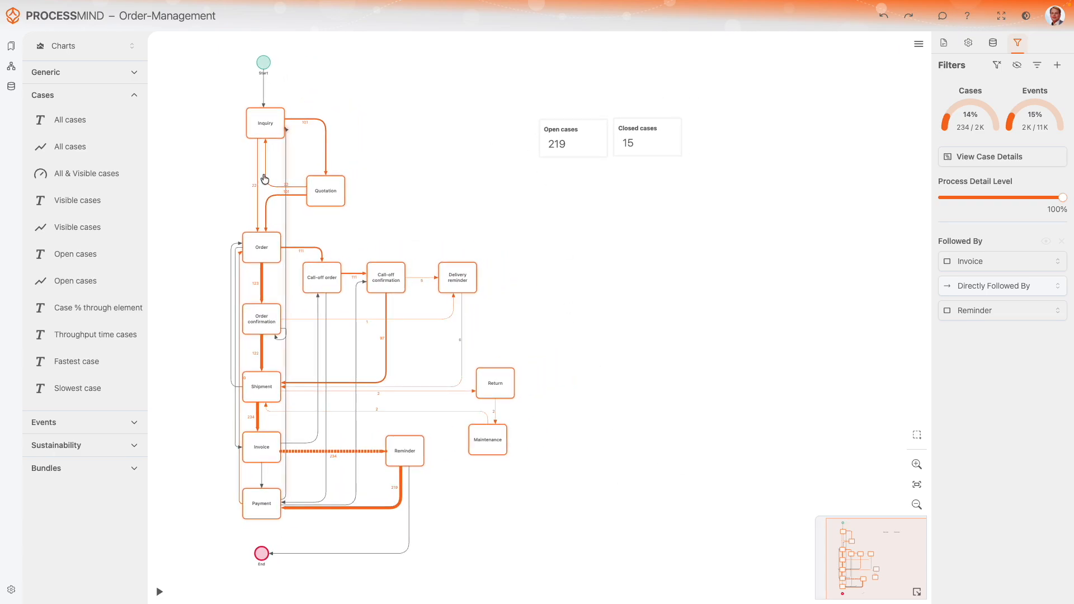
click(96, 46)
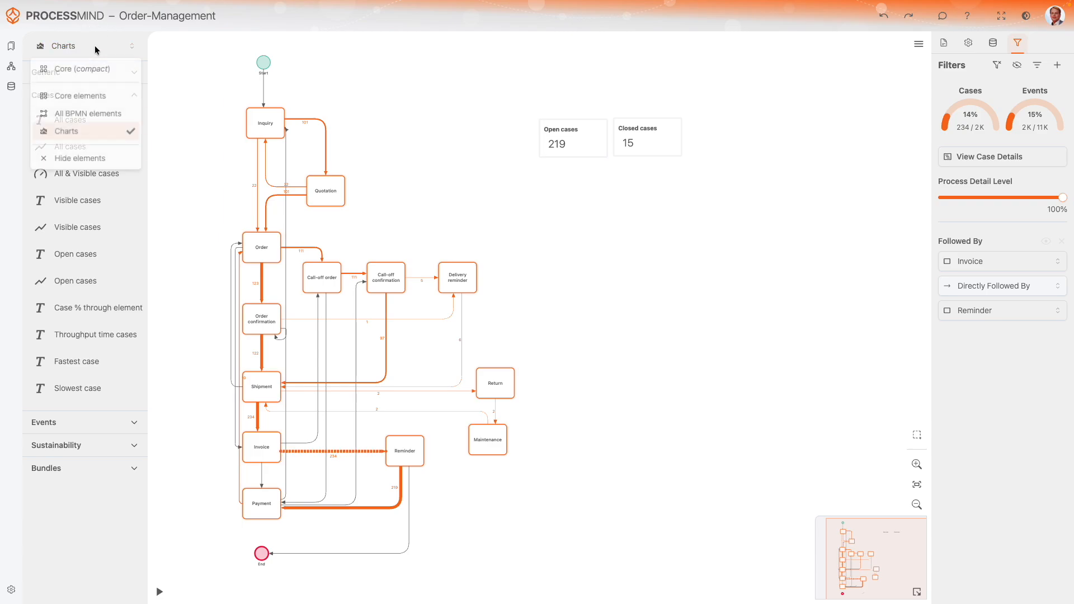
click(80, 136)
click(71, 79)
drag(67, 97, 653, 228)
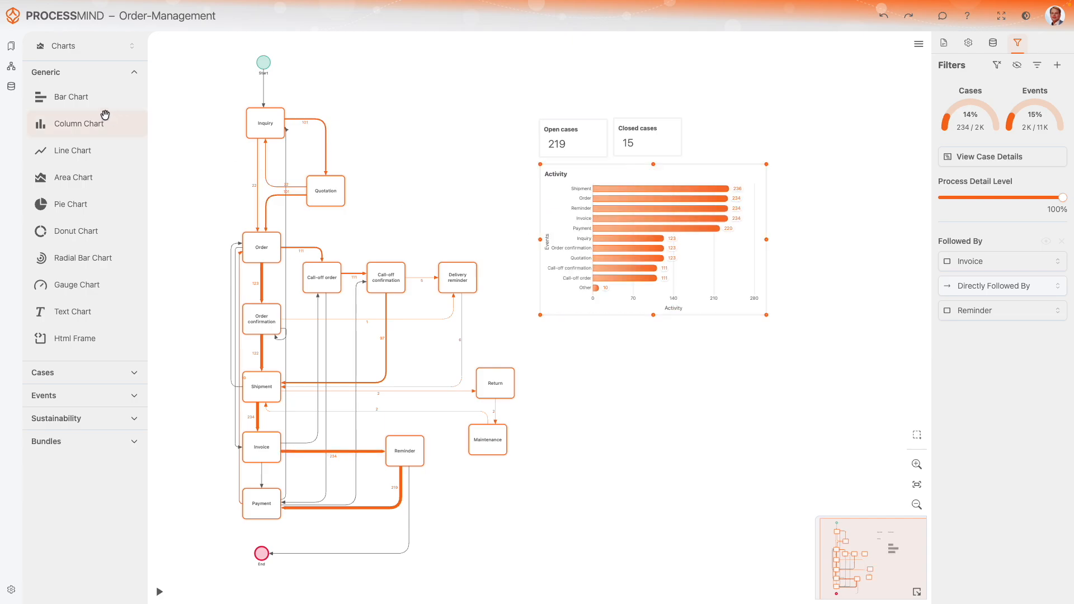
- Add a generic Area Chart directly below the Activity bar chart and widen it by about half
click(672, 168)
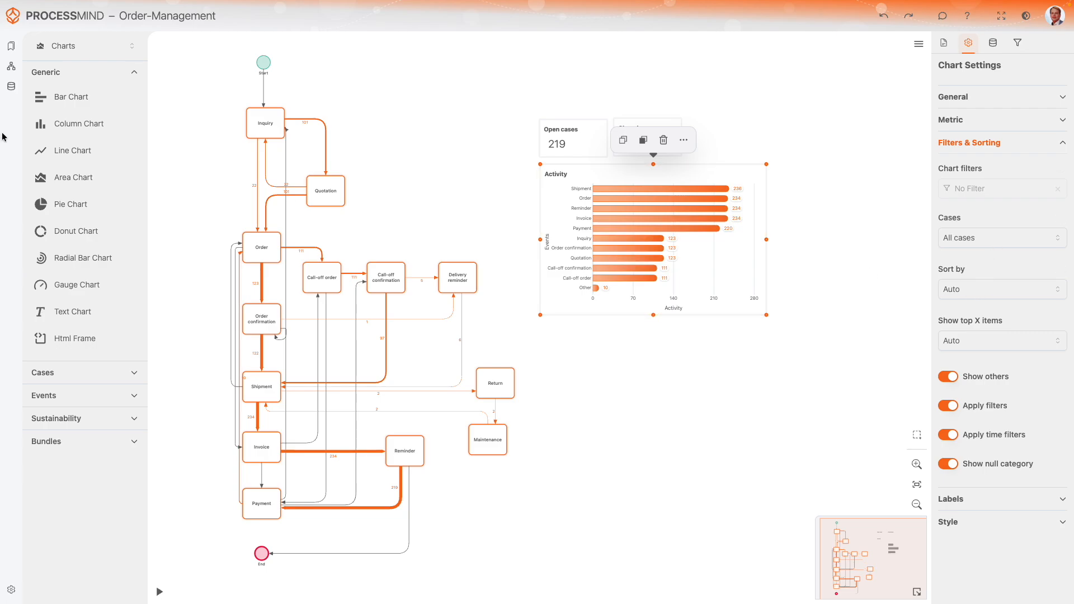
drag(59, 204, 652, 401)
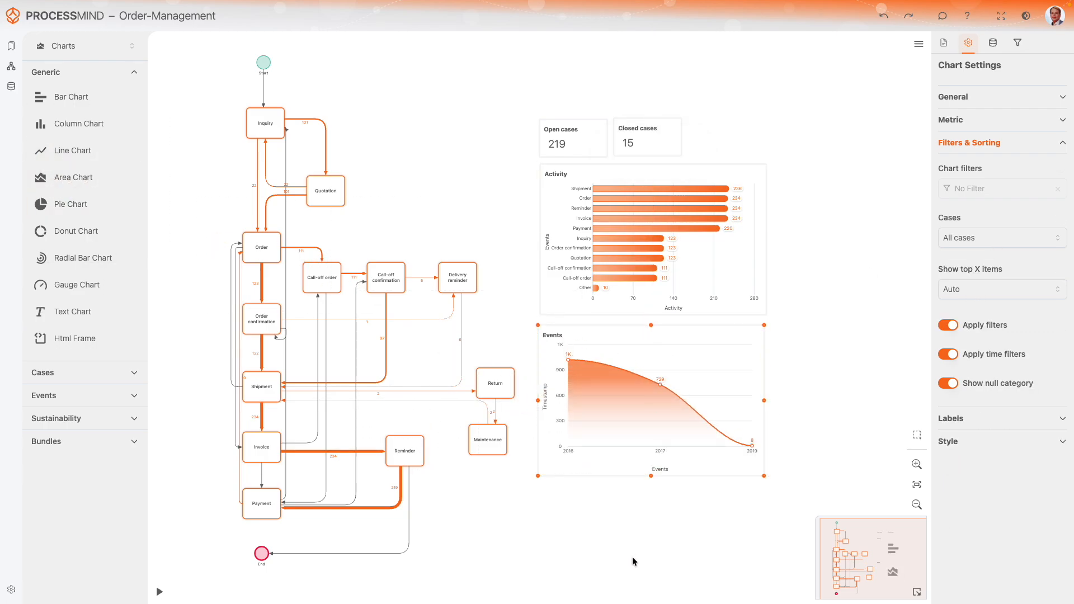
drag(764, 400, 876, 402)
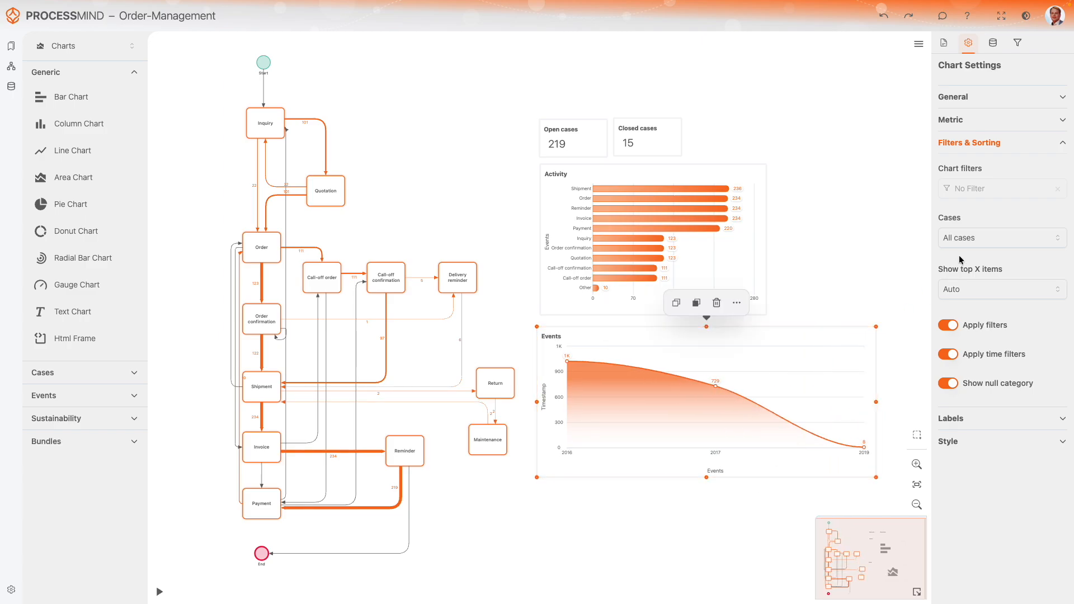
- Look through the Events area chart's sorting and metric options and set its time bin to Month
click(976, 289)
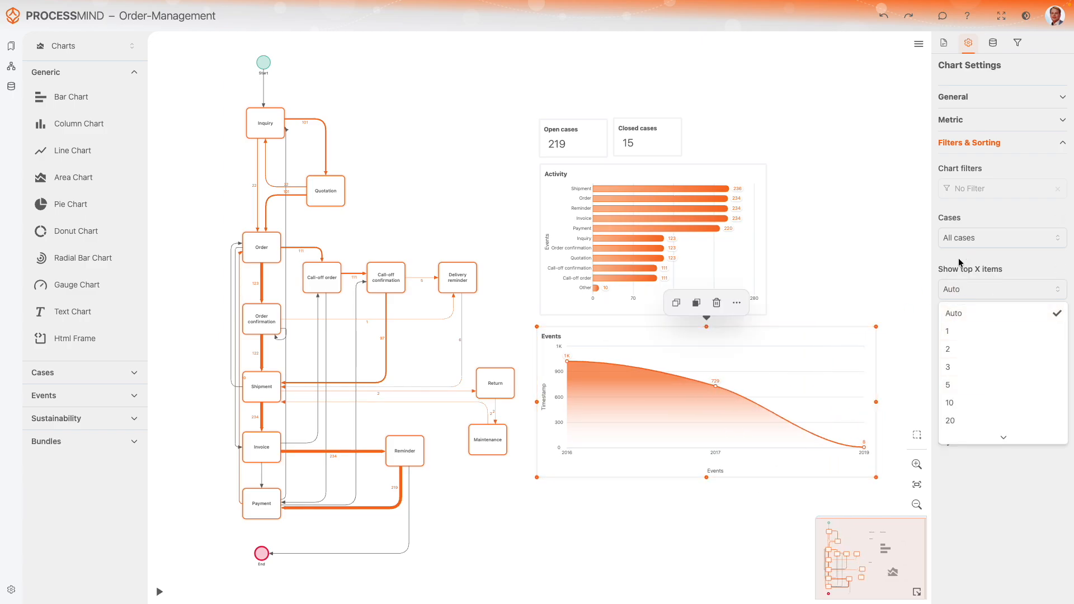
click(964, 289)
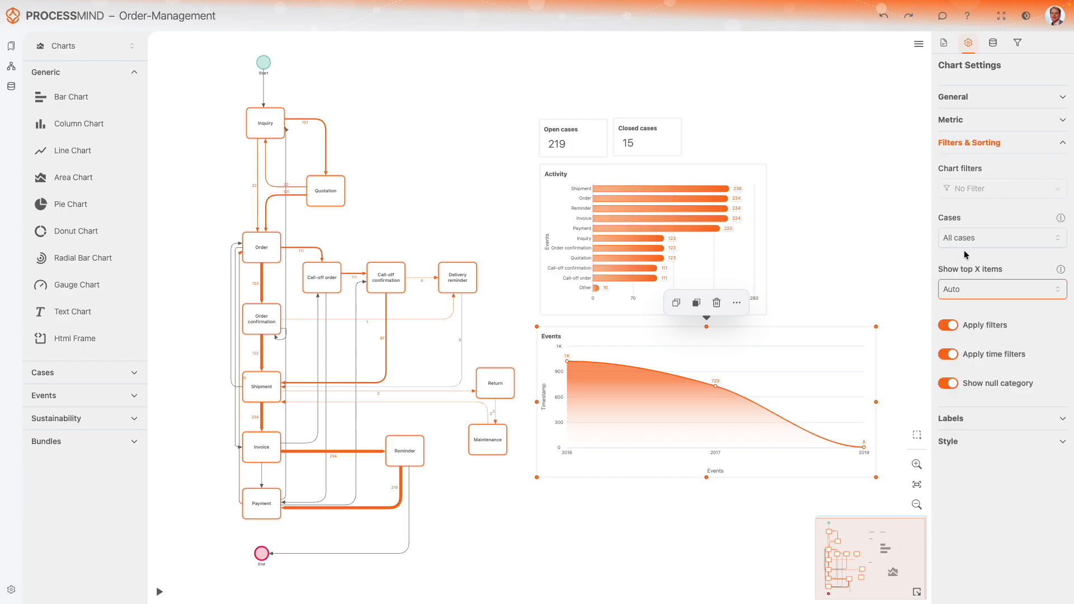
click(973, 120)
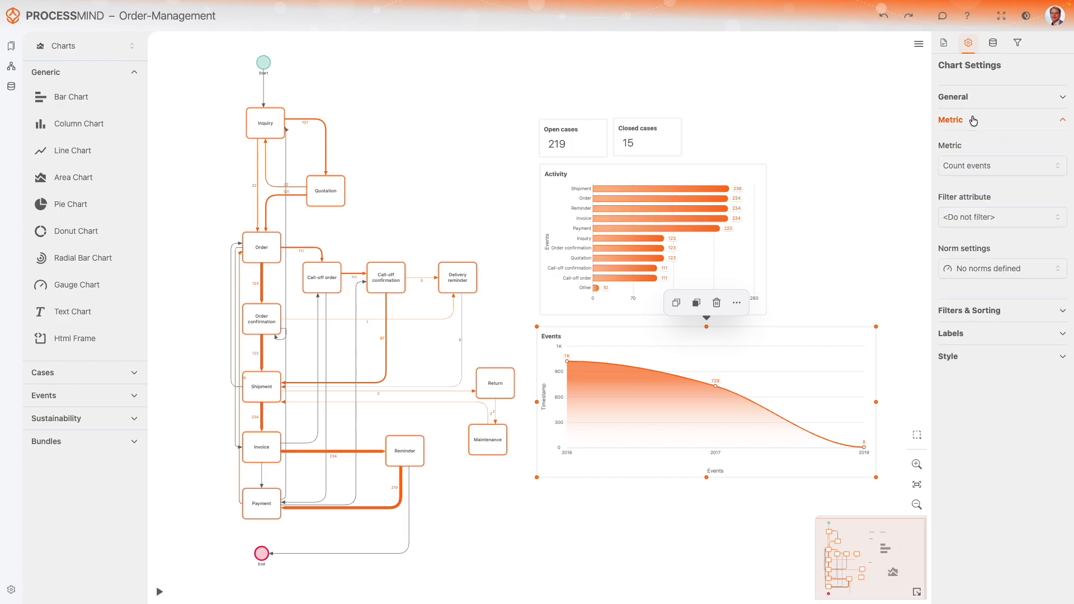
click(976, 99)
click(968, 302)
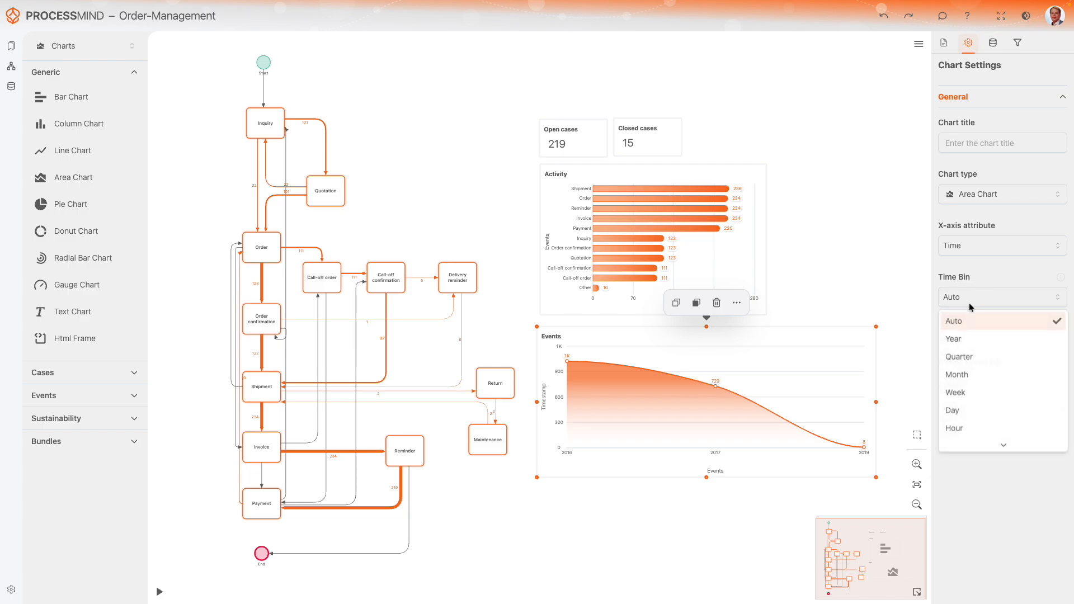
click(981, 377)
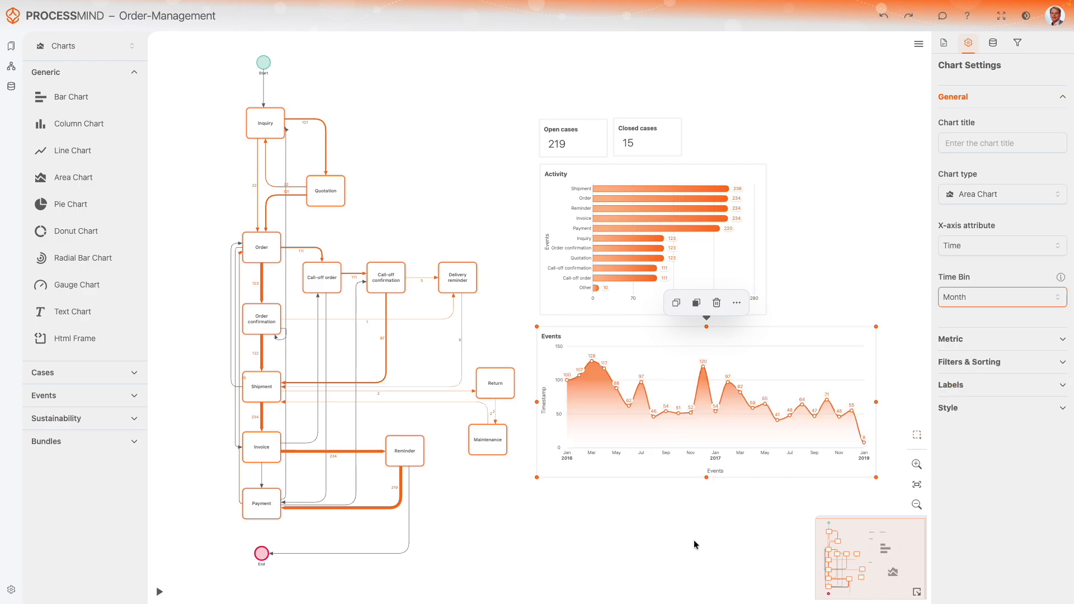
- Filter the process to the period from September 2016 to April 2017 using the Events area chart
mouse_move(653, 413)
mouse_down()
mouse_move(683, 400)
mouse_move(803, 400)
mouse_move(755, 404)
mouse_up()
click(864, 338)
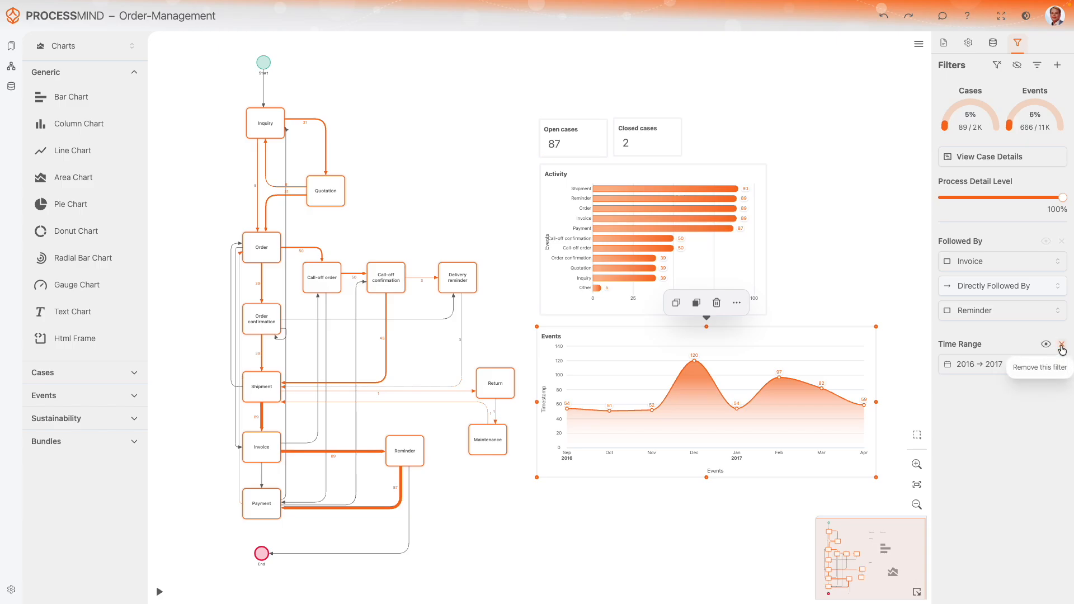
- Delete the Open cases, Closed cases, Activity and Events charts beside the process model together
drag(587, 546, 577, 494)
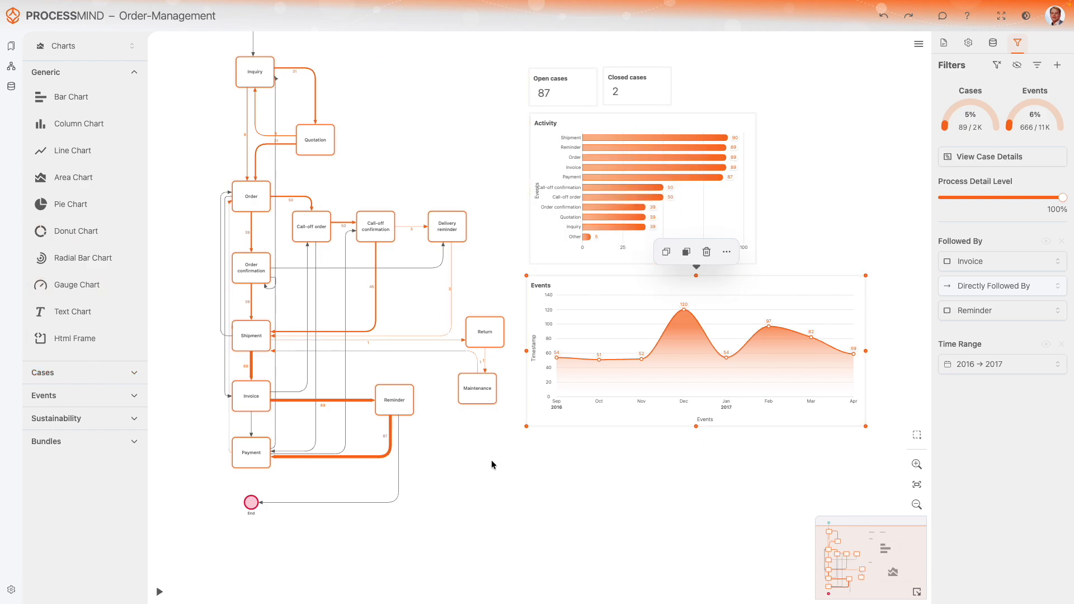
drag(525, 468, 921, 51)
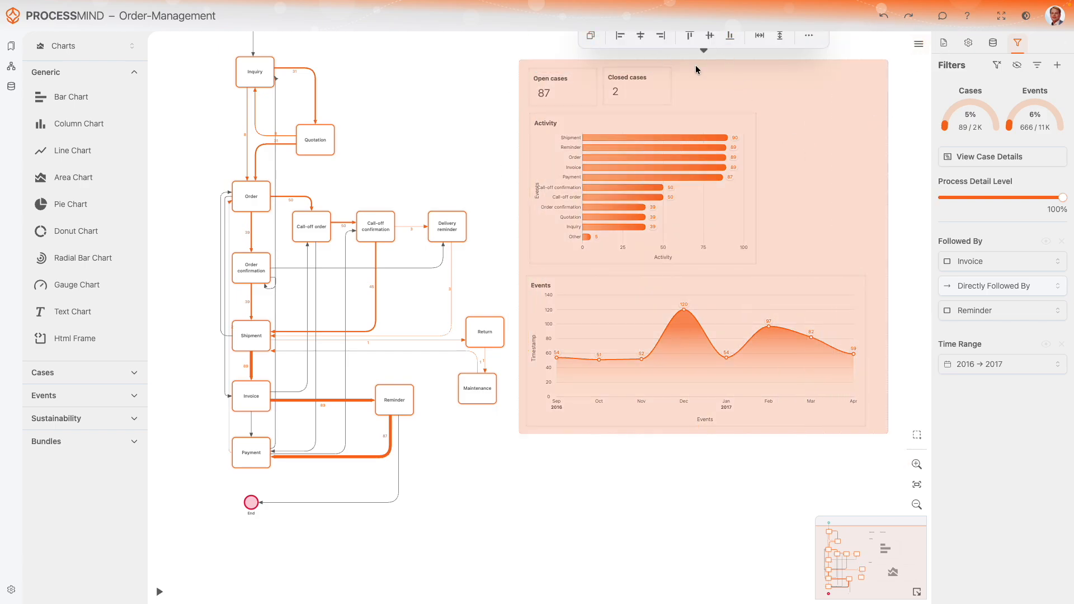
click(809, 44)
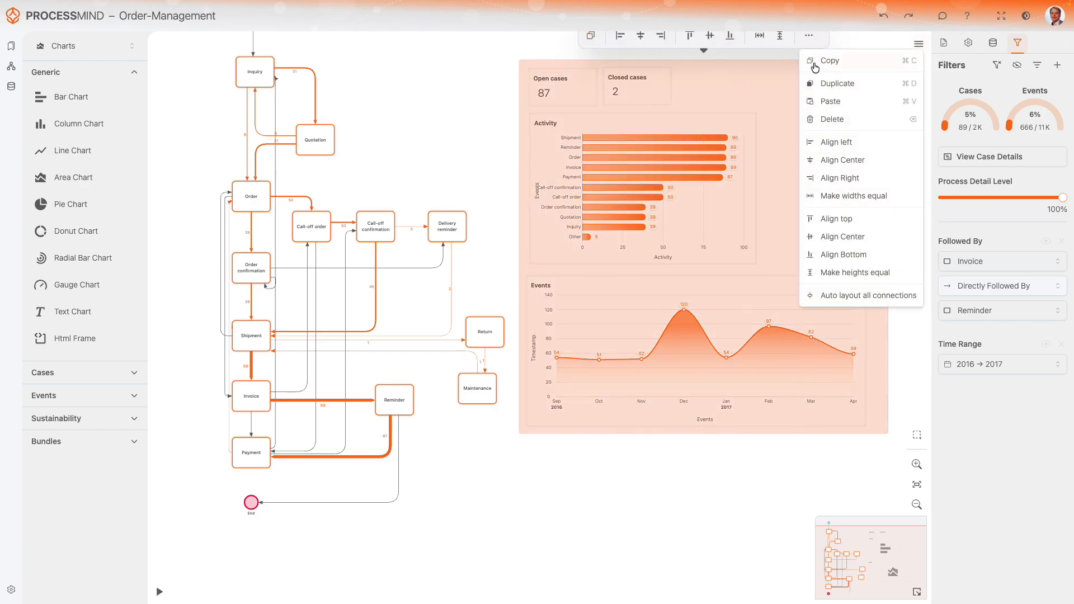
click(832, 114)
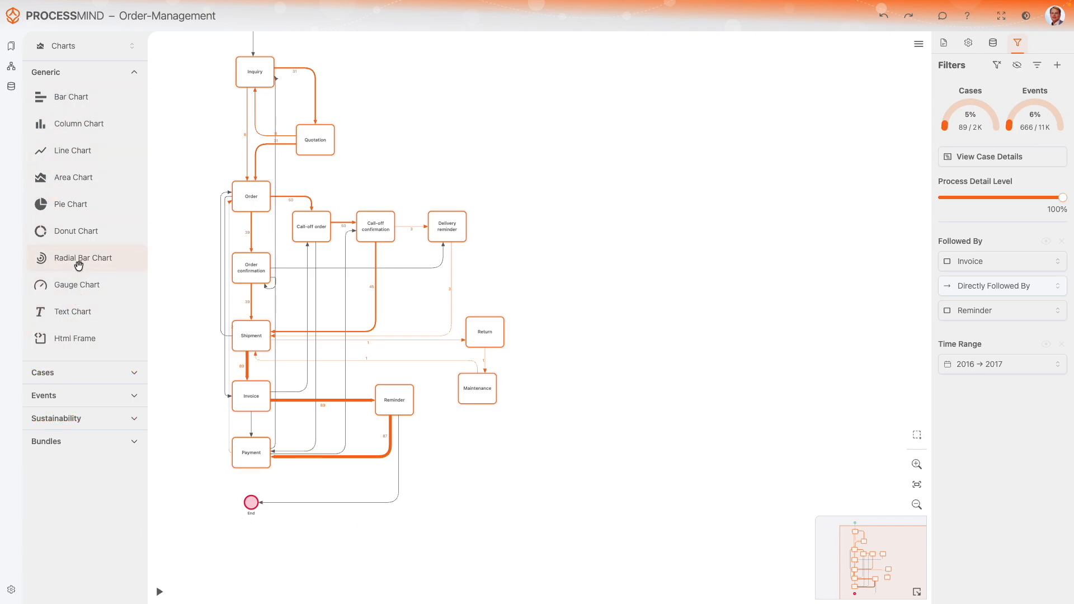
- Add the Process Overview chart bundle to the empty area beside the process model
click(60, 374)
click(58, 419)
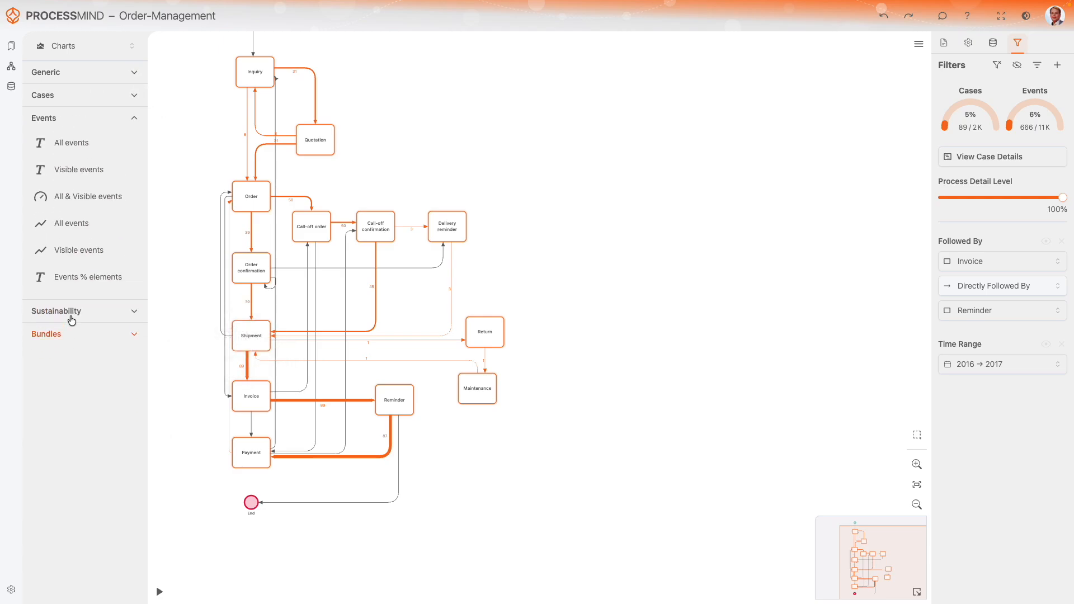
click(64, 338)
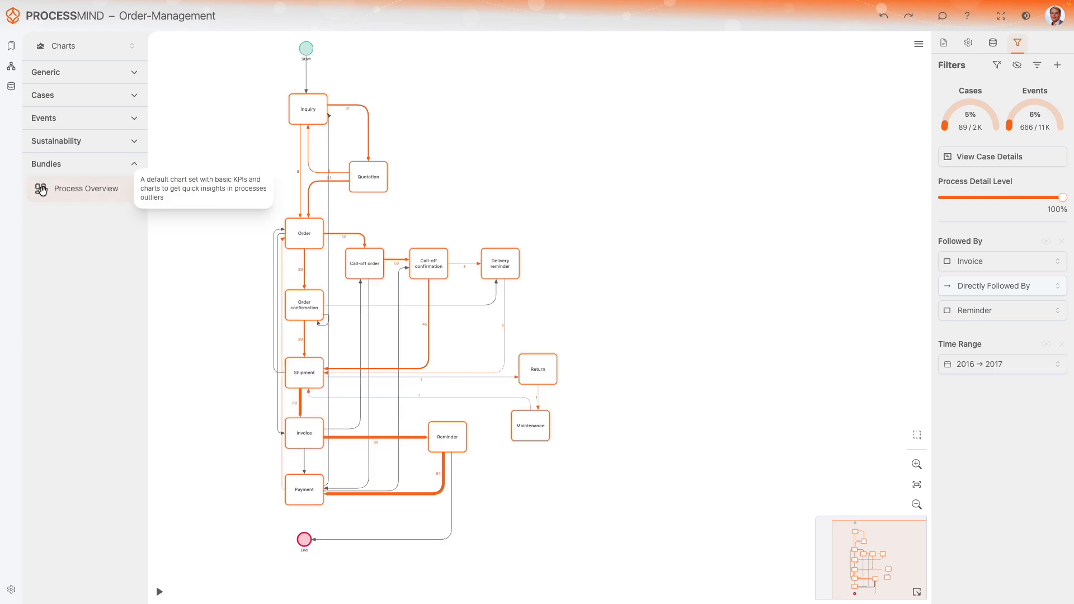
drag(40, 191, 573, 150)
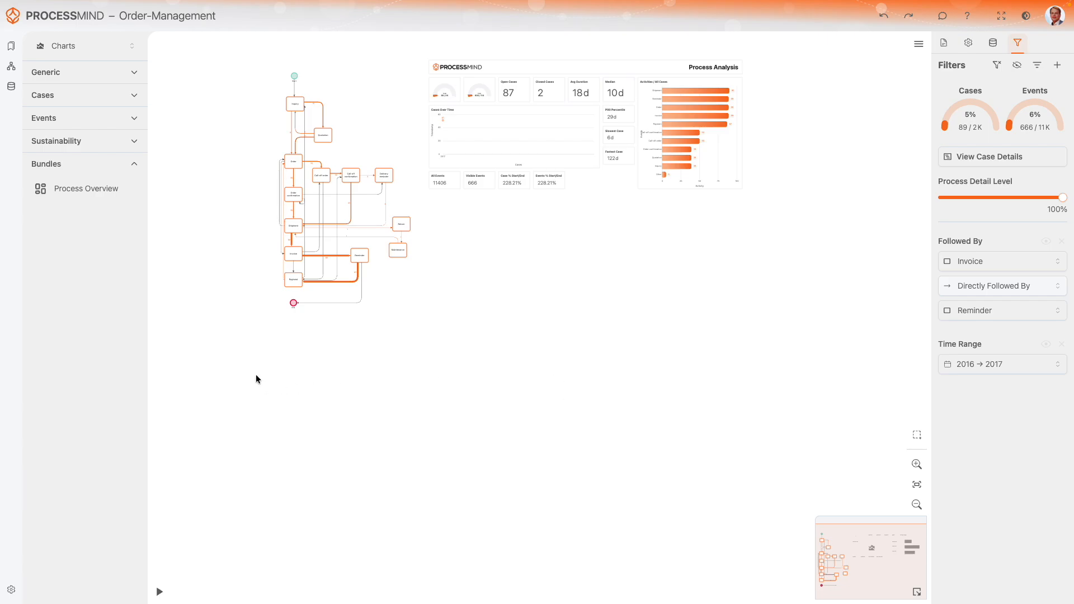
- Move the whole process model below the Process Analysis charts, lined up with their outer edge
drag(249, 377, 419, 51)
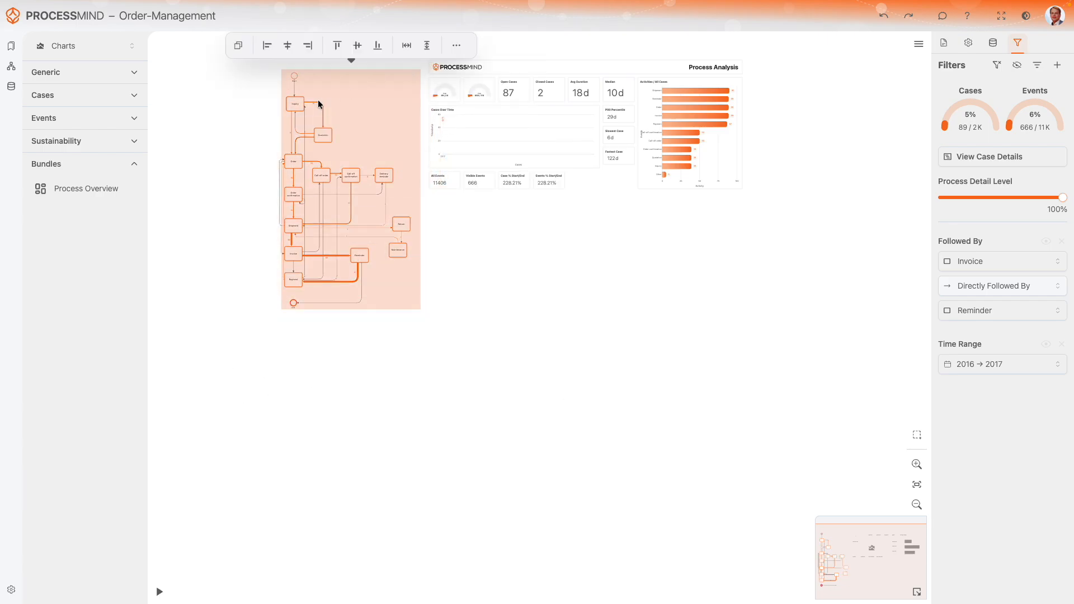
drag(291, 107, 440, 245)
key(f)
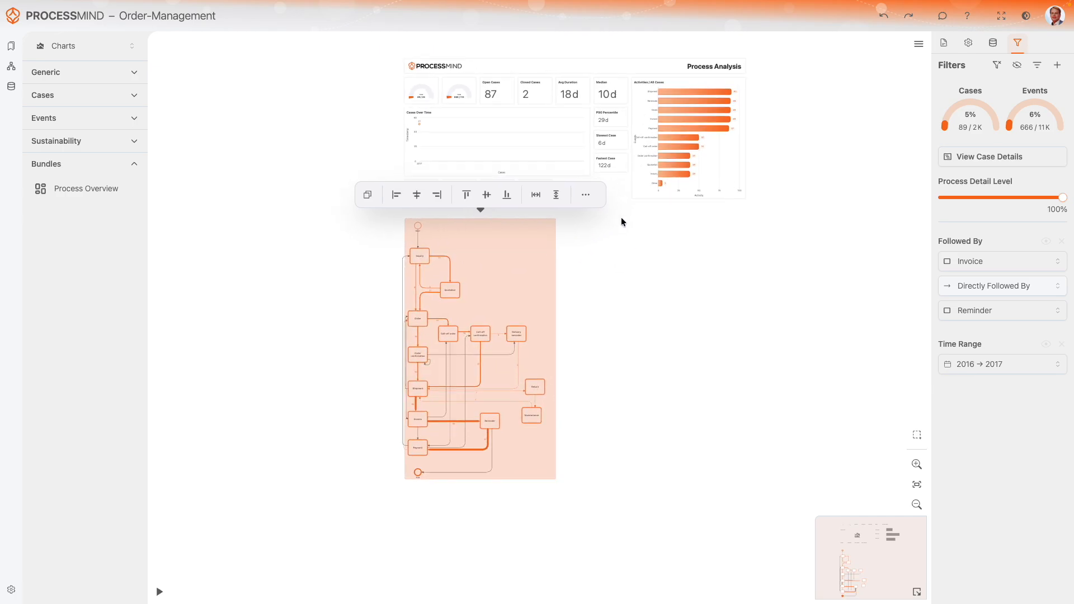
scroll(420, 143, up, 2)
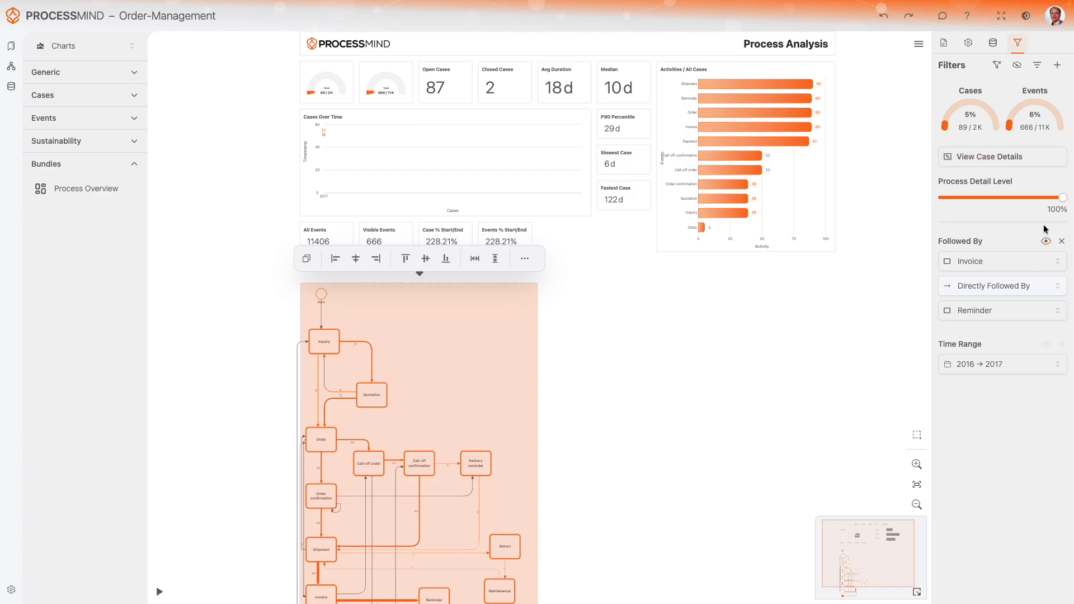
- Remove the Followed By and Time Range filters and deselect the process model
click(1061, 241)
click(1062, 242)
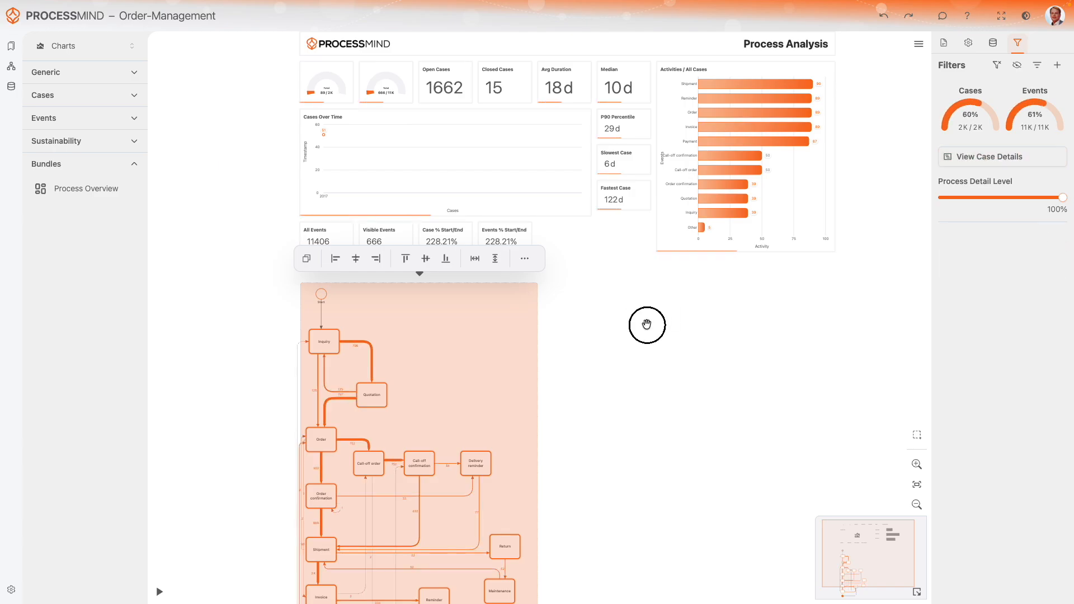
drag(652, 319, 629, 324)
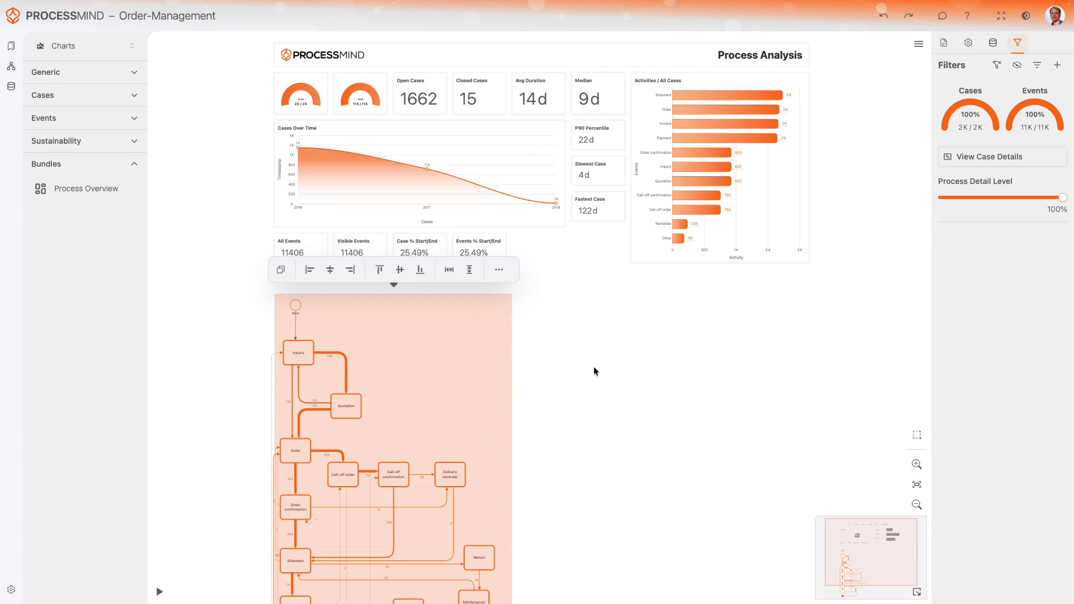
click(615, 337)
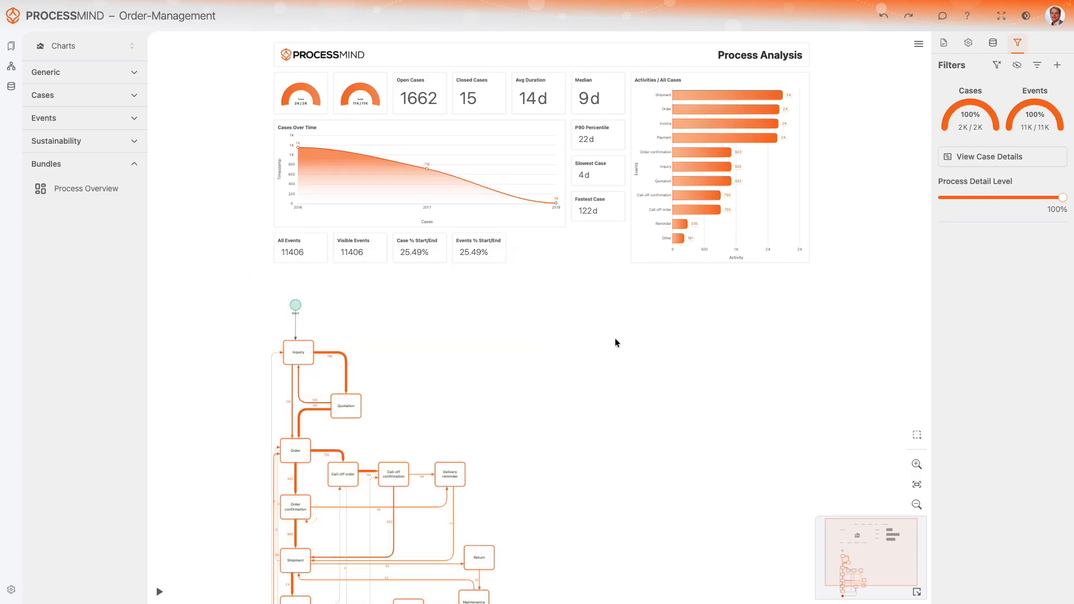
- Move the Events % Start/End chart slightly closer to the Case % Start/End chart
click(481, 262)
mouse_move(472, 272)
mouse_down()
mouse_move(537, 242)
mouse_move(565, 261)
mouse_move(459, 266)
mouse_up()
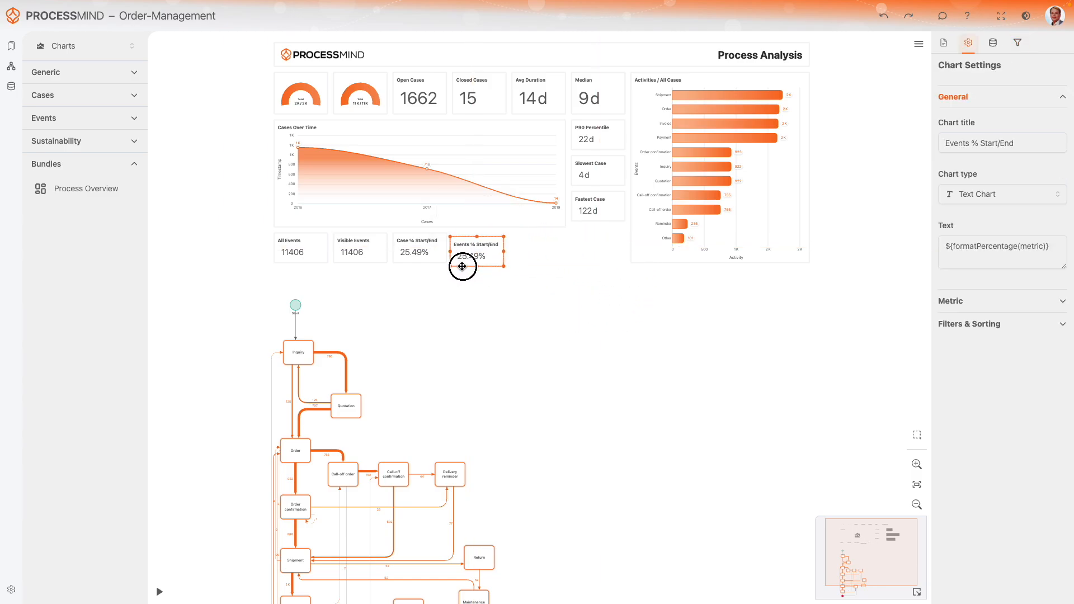
click(482, 300)
- Set the time bin of the Cases Over Time chart to Month
click(508, 226)
click(1000, 293)
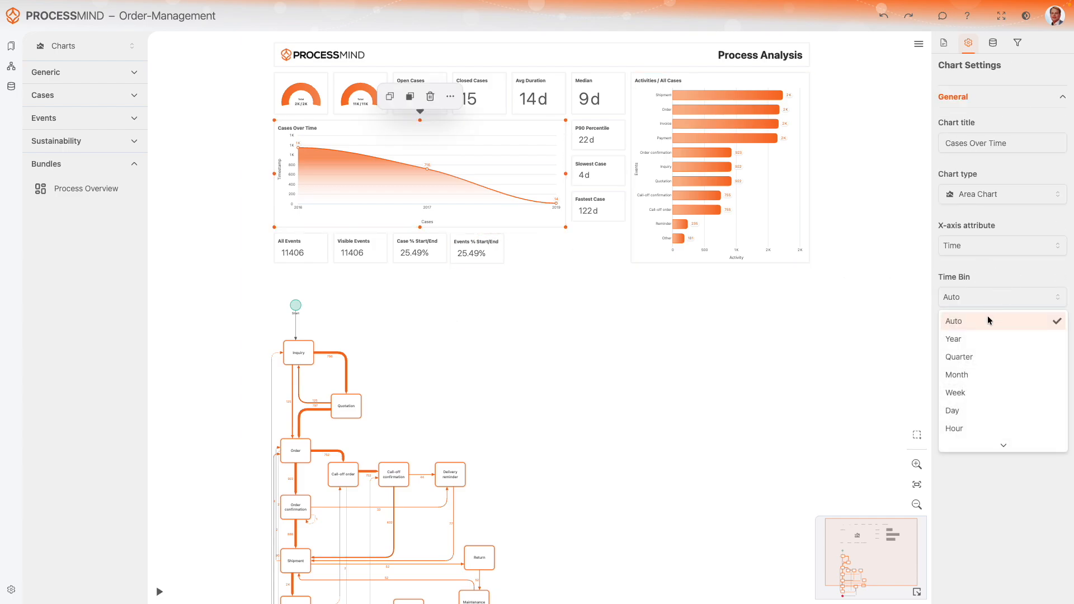
click(988, 378)
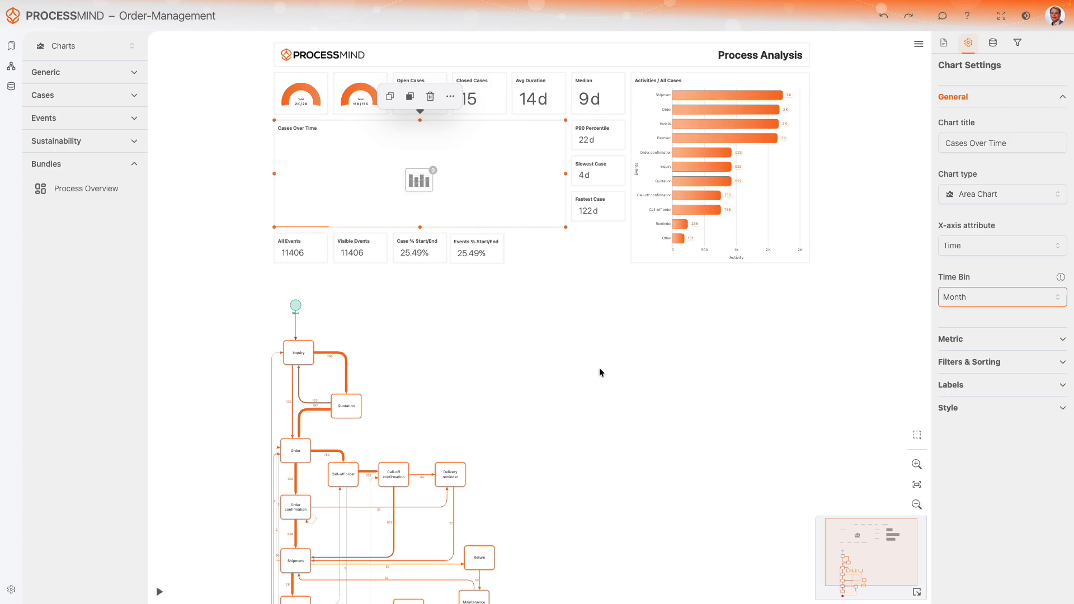
click(501, 353)
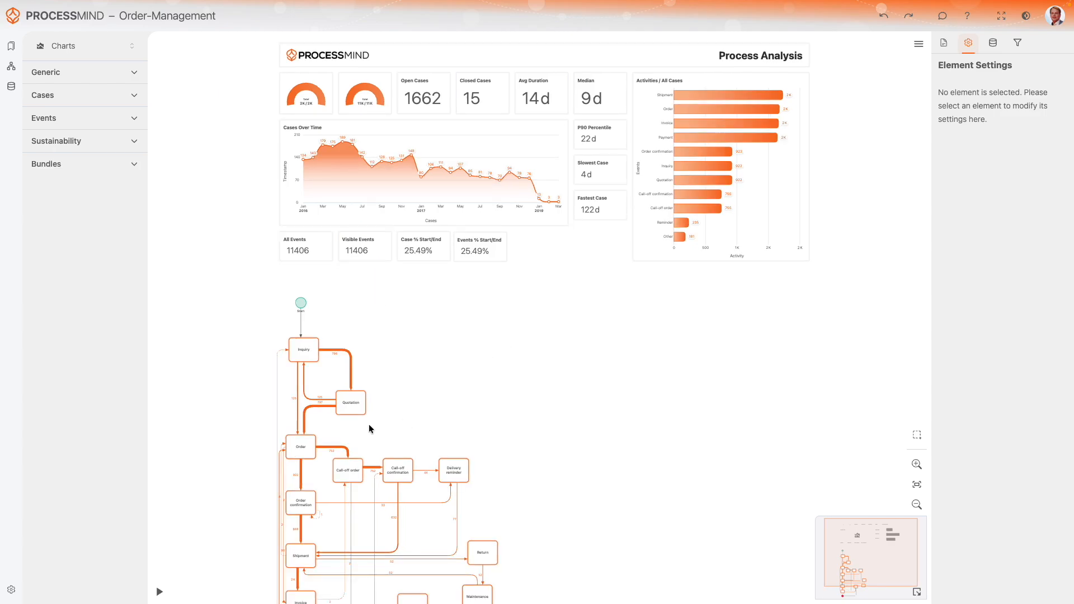
- Show Avg. Throughput Time as the metric on the process connections, starting from the Inquiry to Quotation connection
double_click(360, 426)
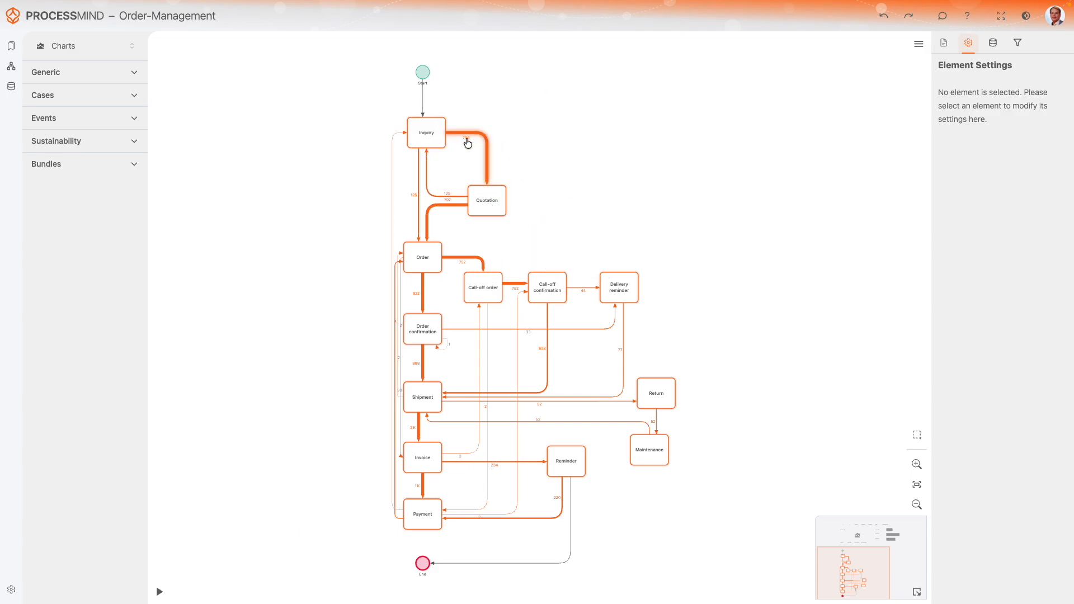
mouse_move(471, 137)
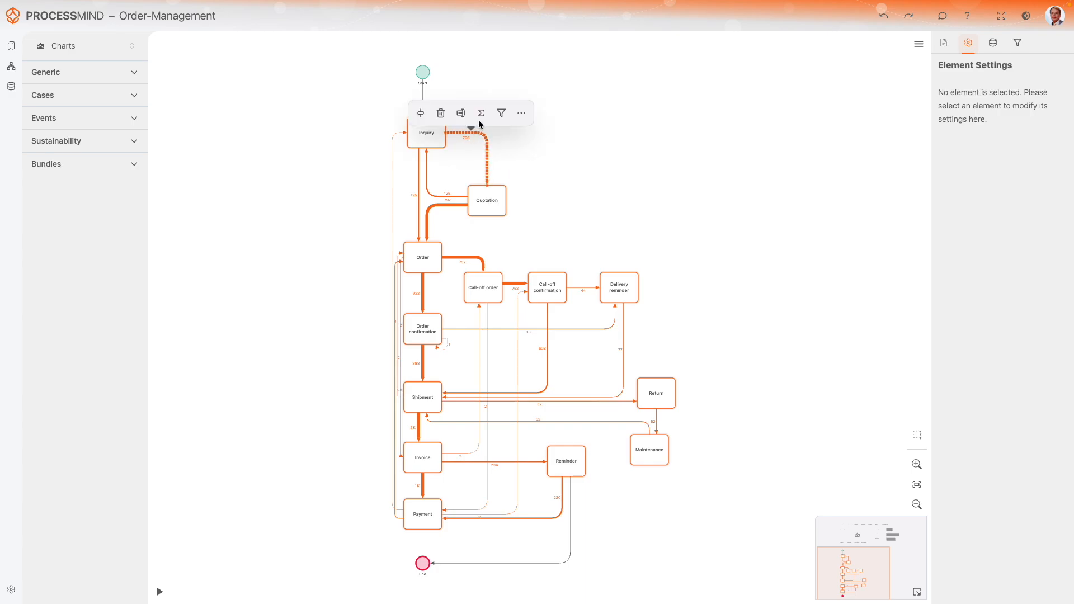
click(480, 114)
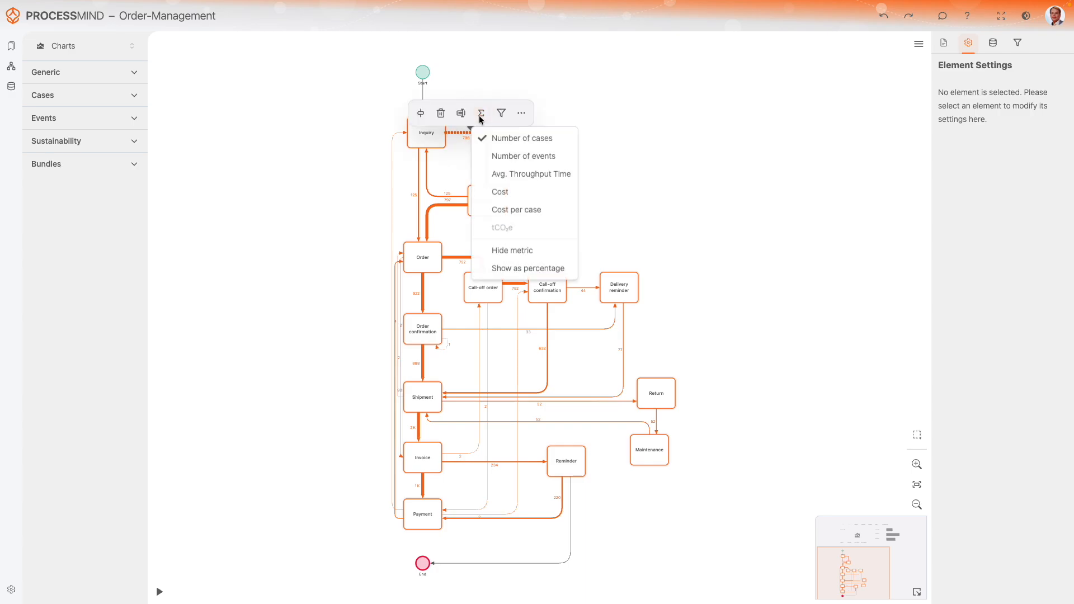
click(515, 175)
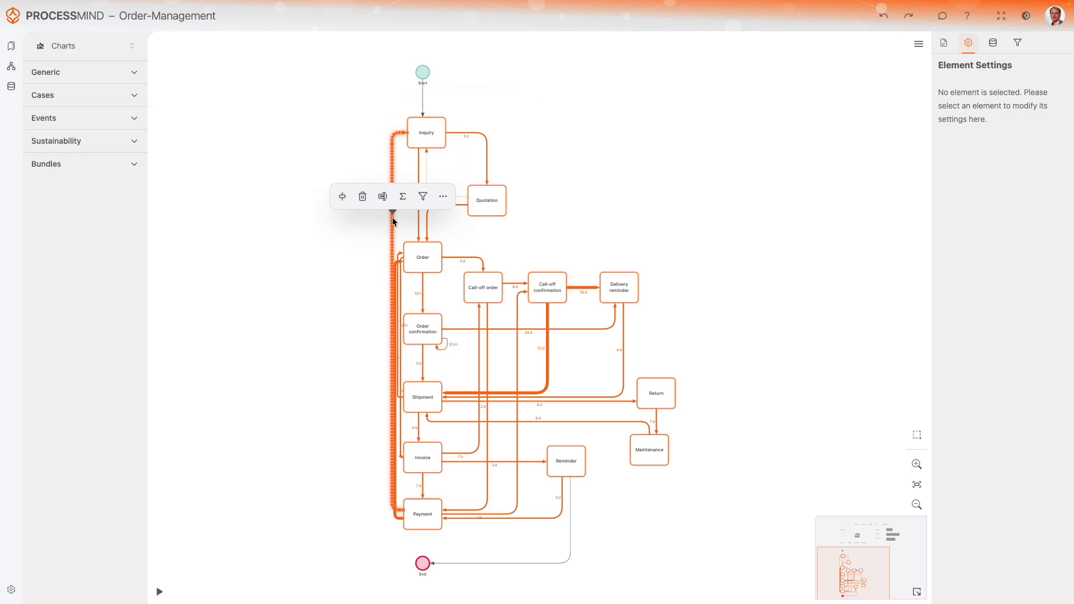
- Reroute the connection from Payment to Inquiry farther away from the activities and check which filter types it offers
drag(391, 218, 329, 224)
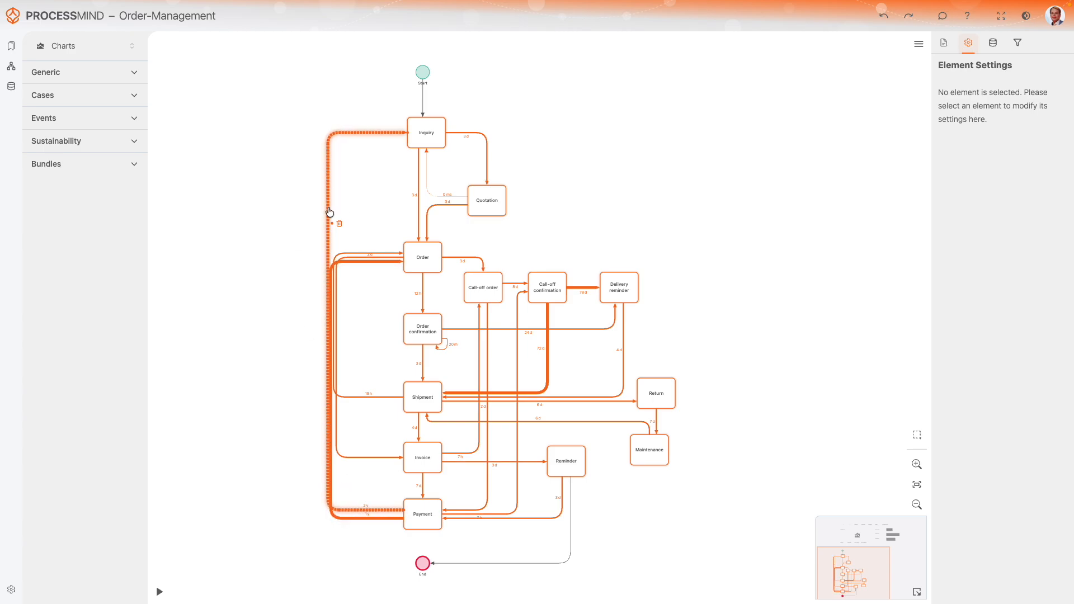
mouse_move(328, 208)
click(361, 188)
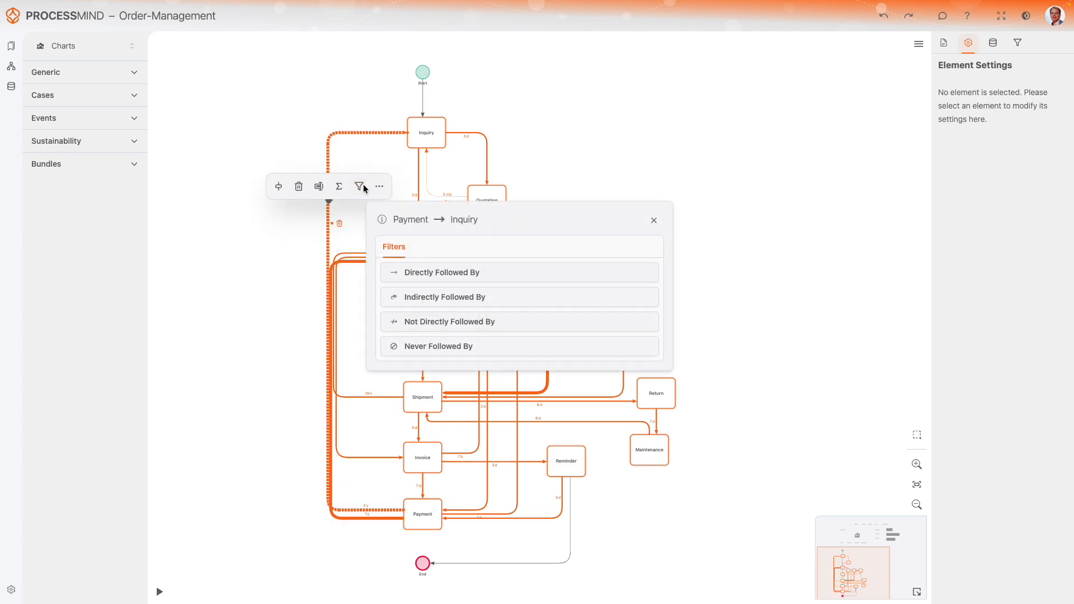
click(494, 297)
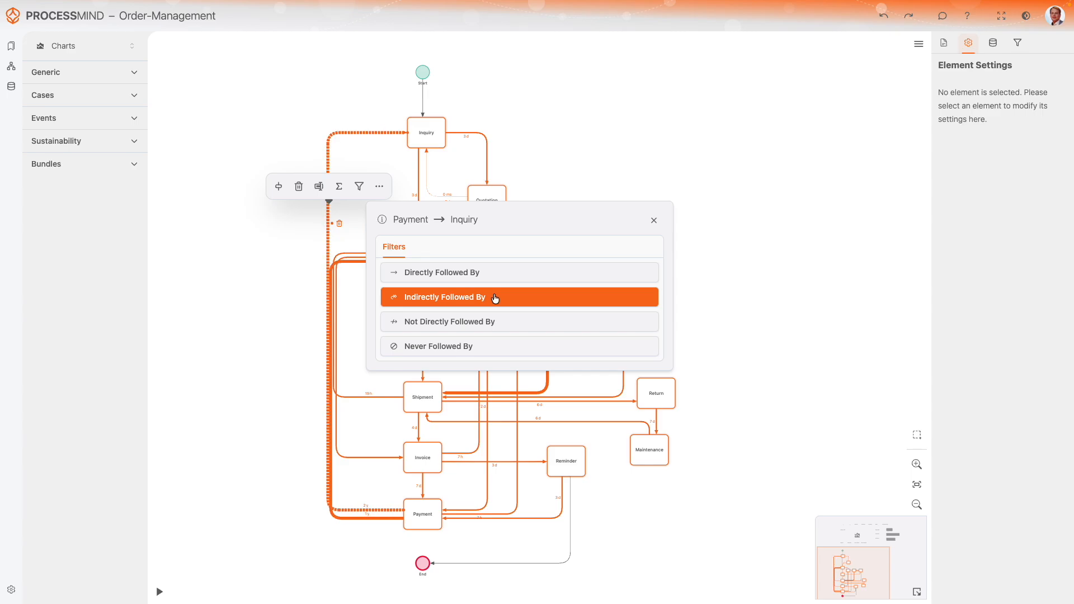
click(654, 219)
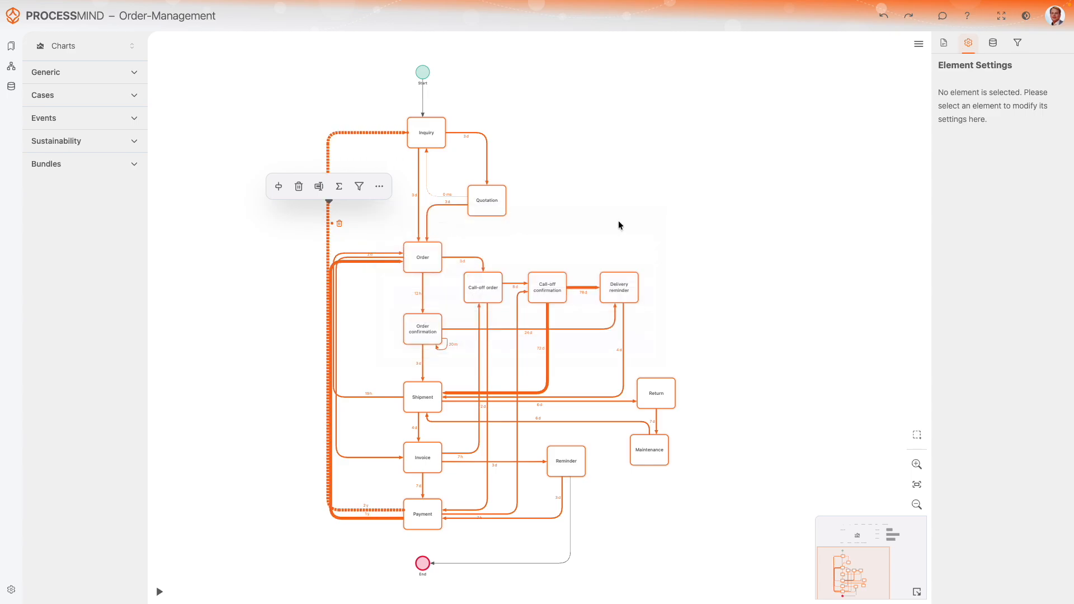
- Select the Inquiry activity in the process model
click(424, 131)
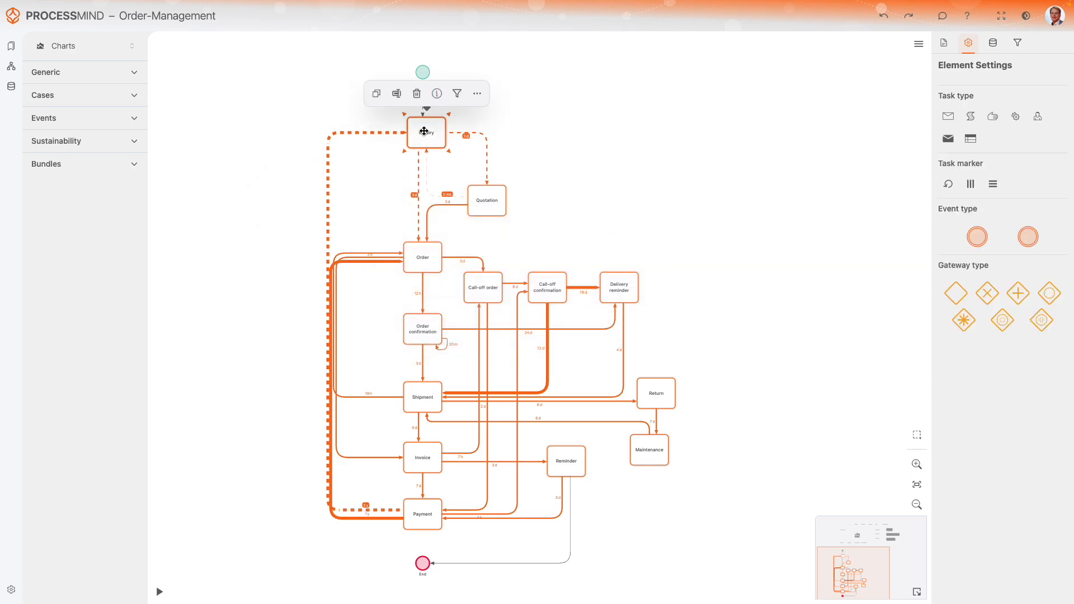